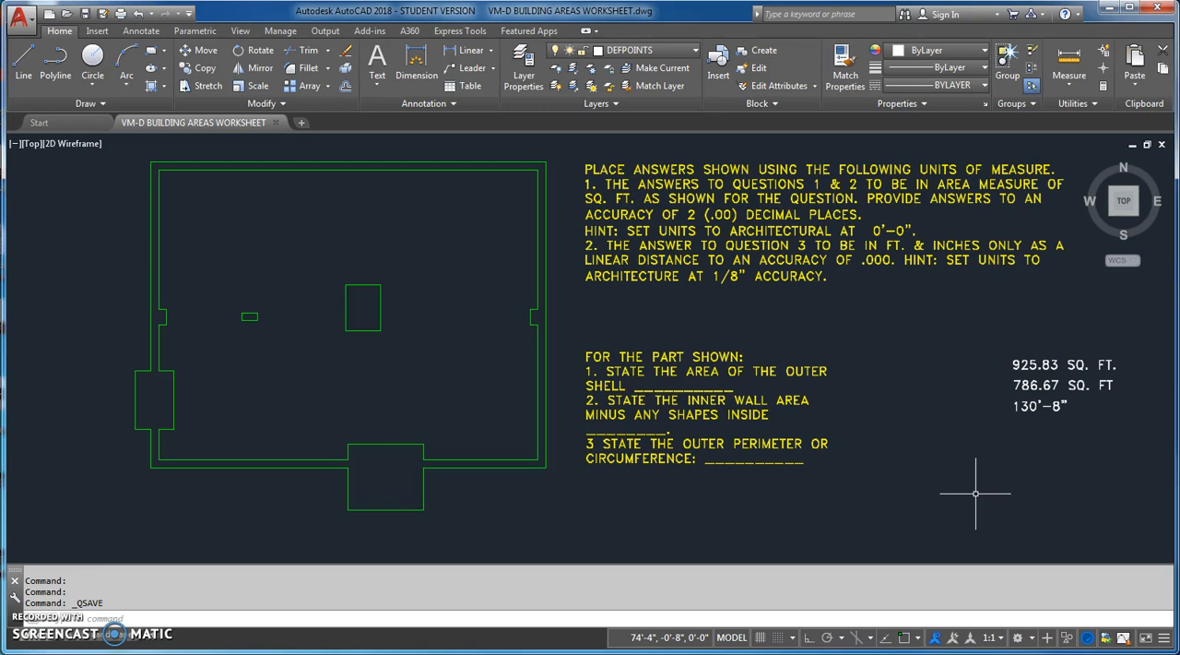
Set the drawing's length units to Architectural with a precision of 0'-0"
type("UNITS")
key("Return")
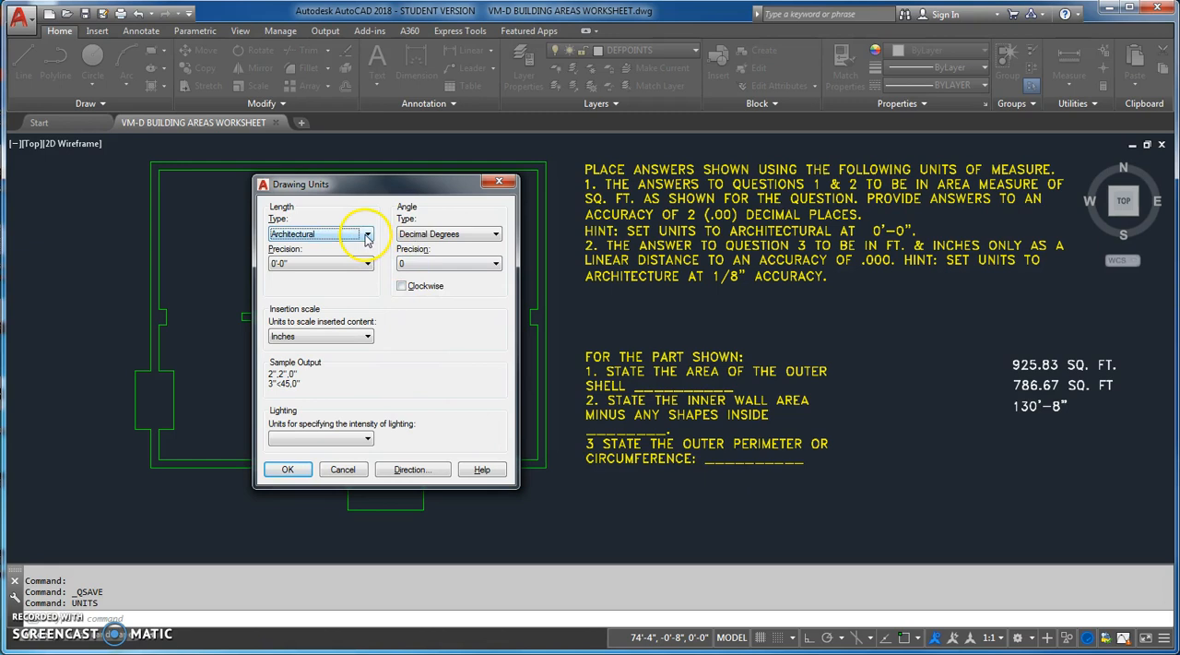
left_click(367, 263)
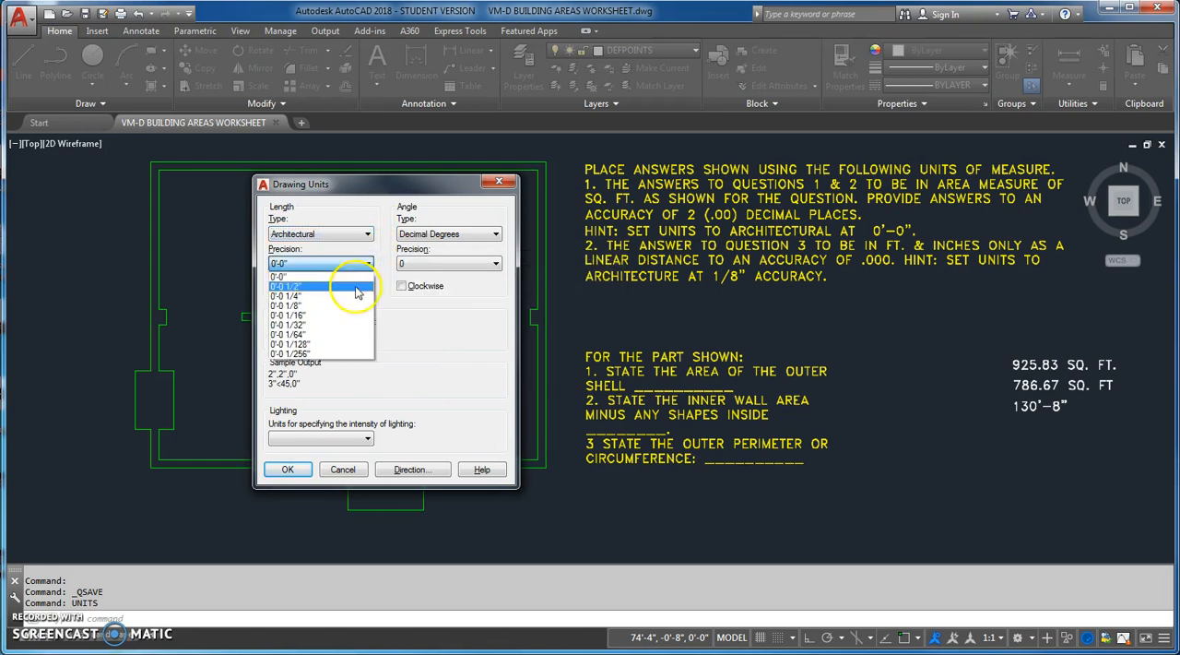
left_click(282, 276)
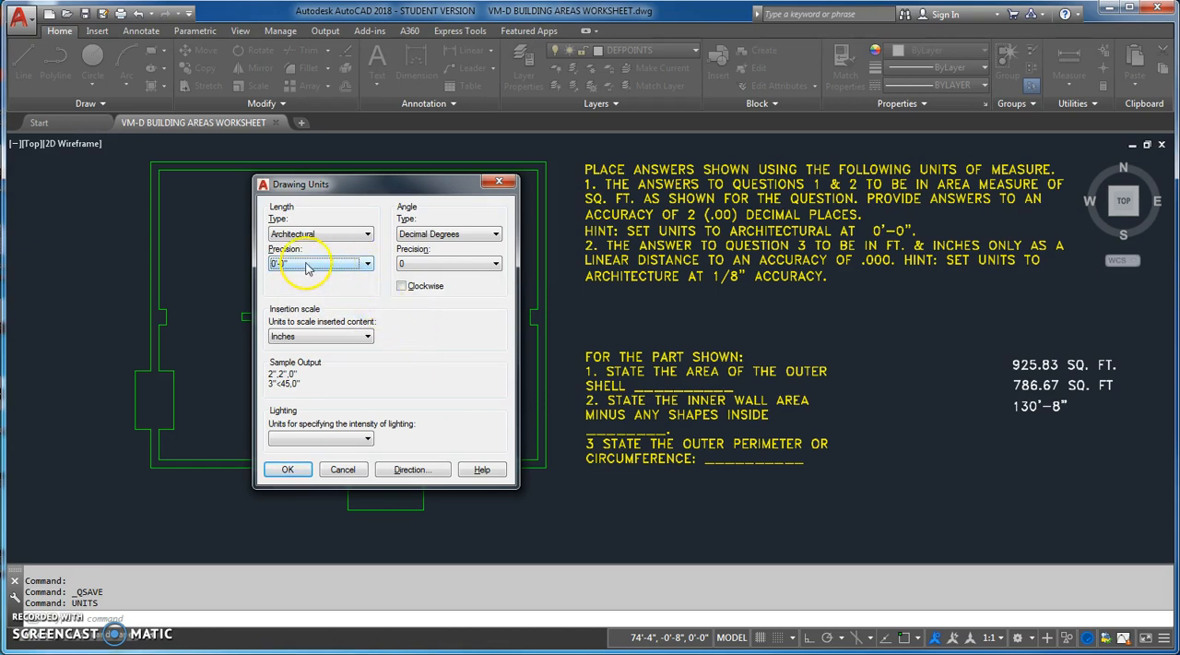
left_click(286, 471)
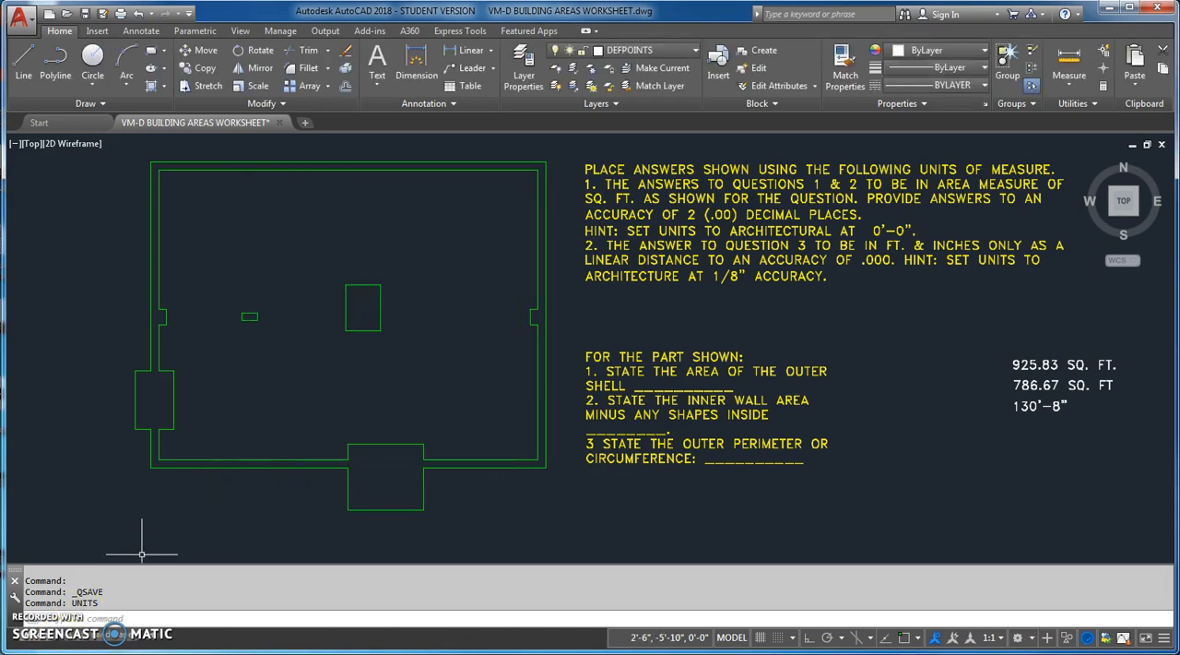
Switch to the Area Add & Subtract Procedure document in Word, read the units precision rules, and return to AutoCAD
left_click(97, 645)
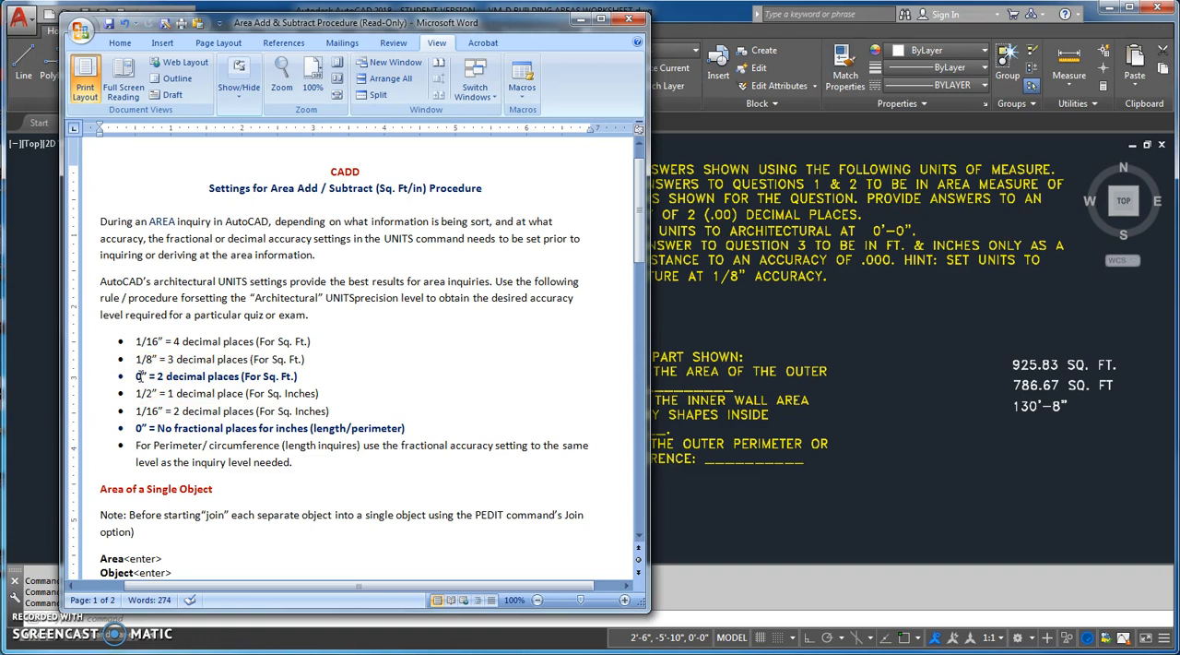
left_click(572, 18)
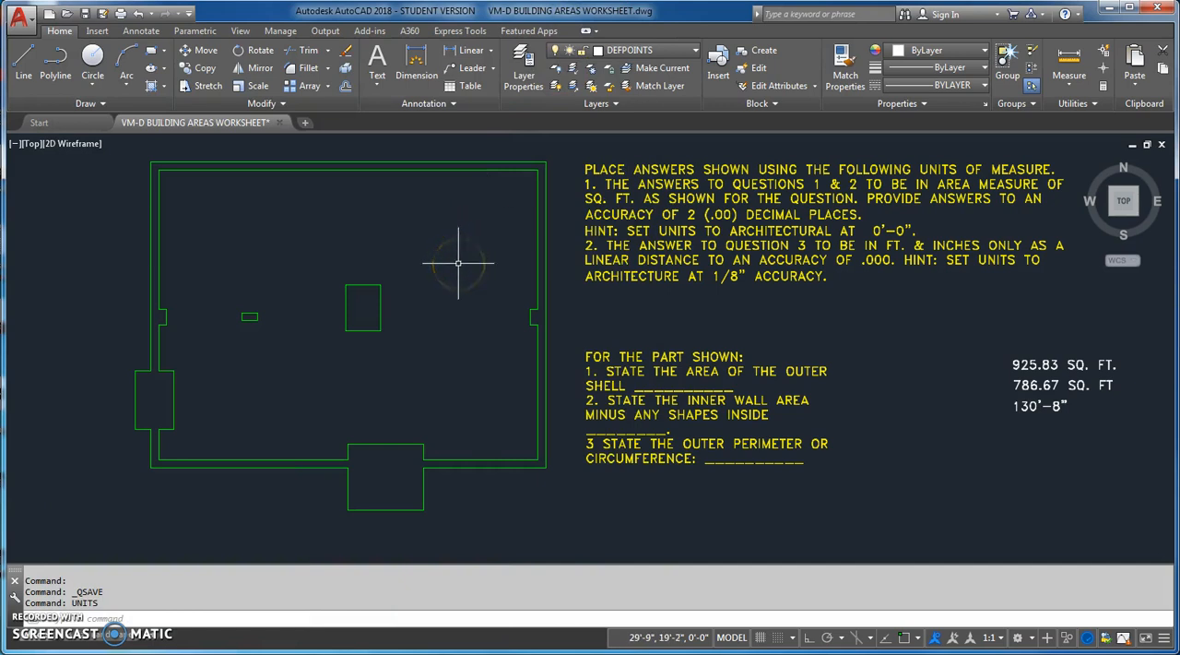
Convert all the floor plan's line segments to polylines with PEDIT Multiple and join them using a fuzz distance of 0'-0"
type("PEIDT")
key("Return")
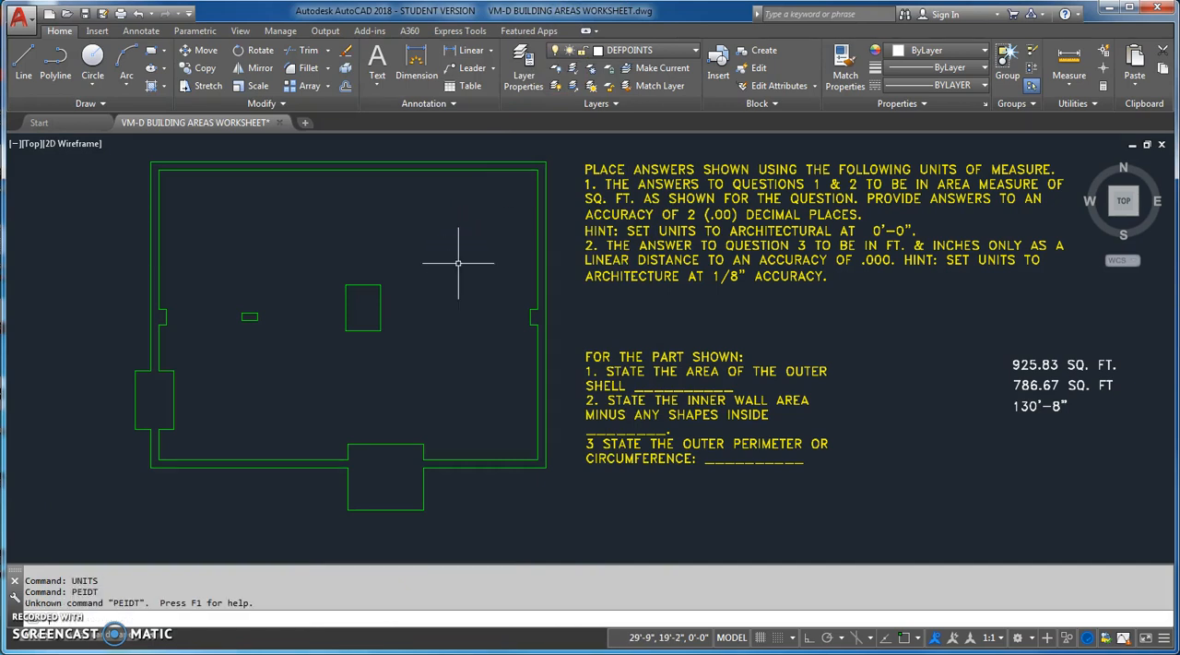
type("PEDIT")
key("Return")
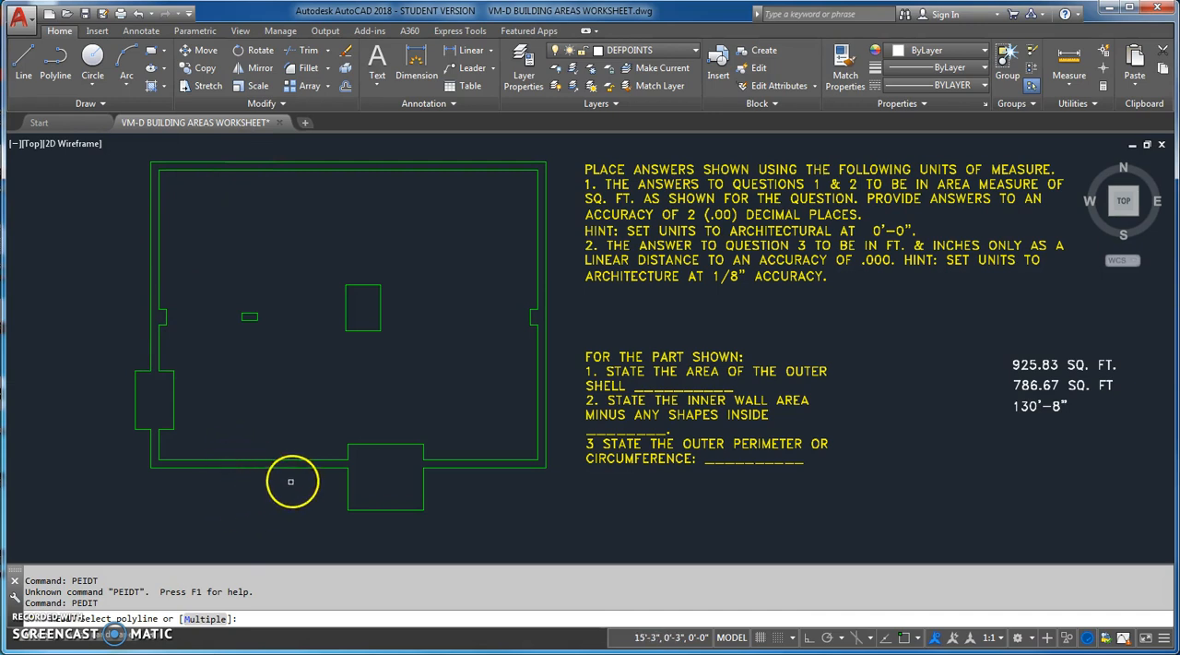
left_click(205, 618)
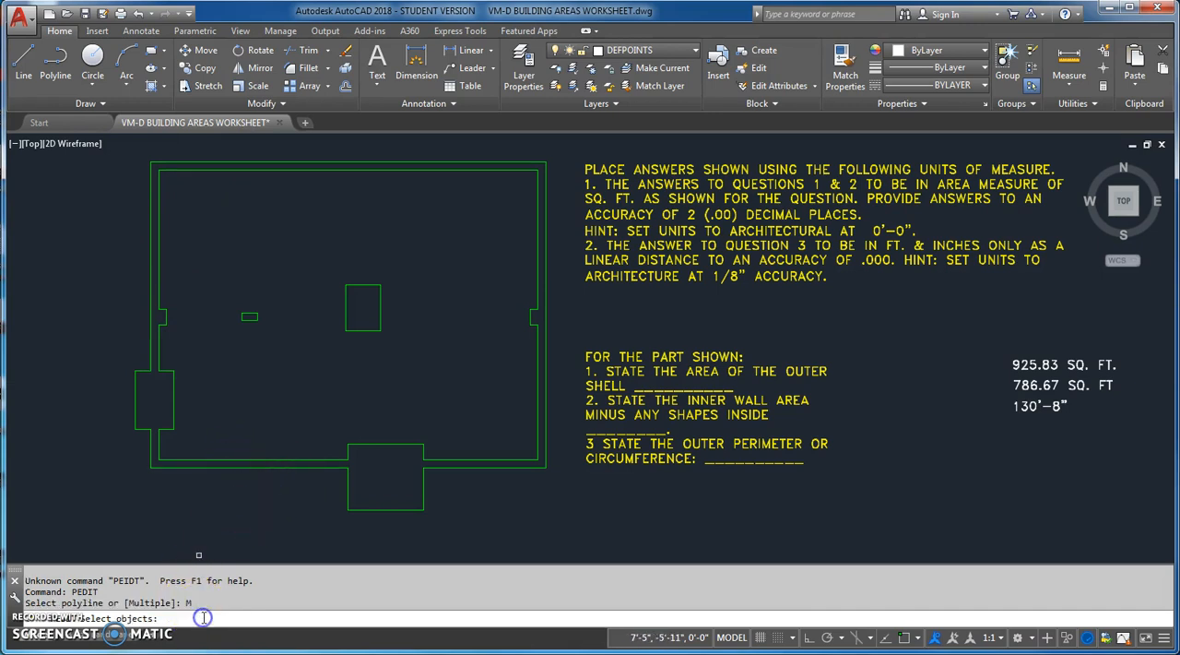
left_click(117, 147)
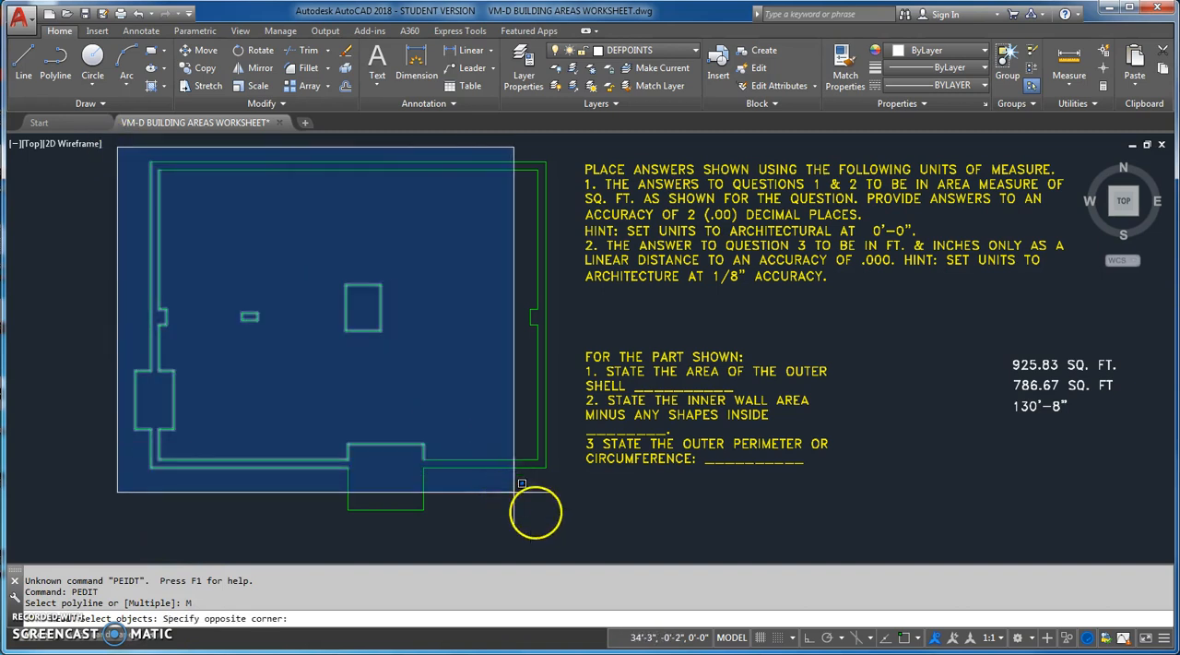
left_click(559, 527)
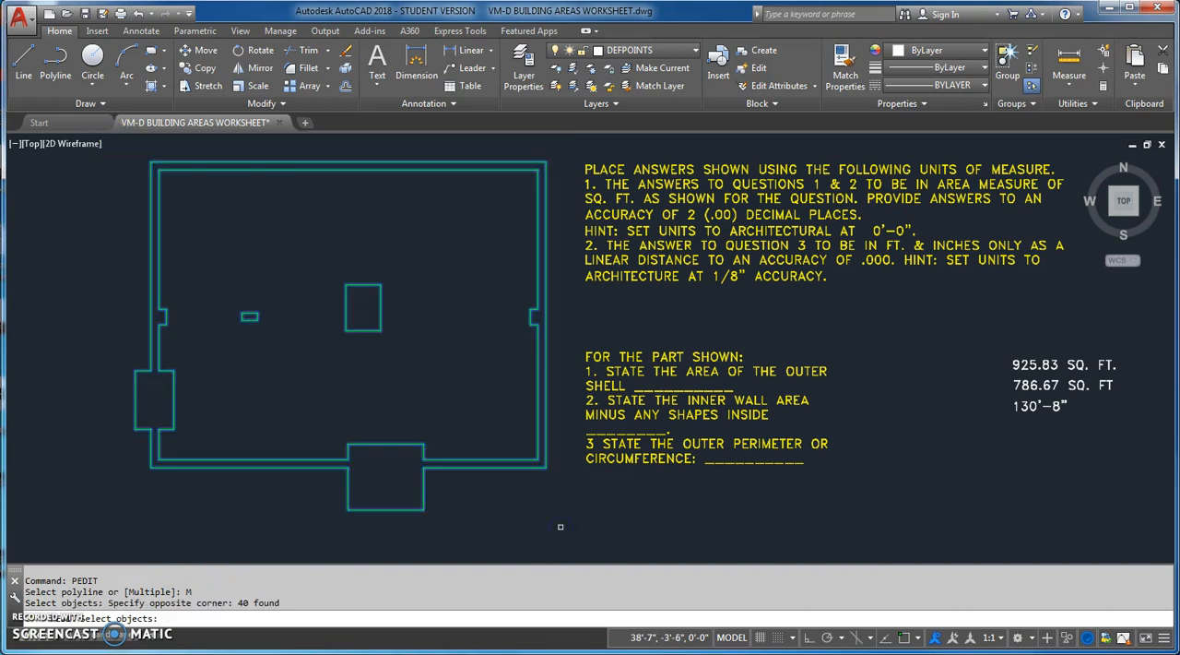
key("Return")
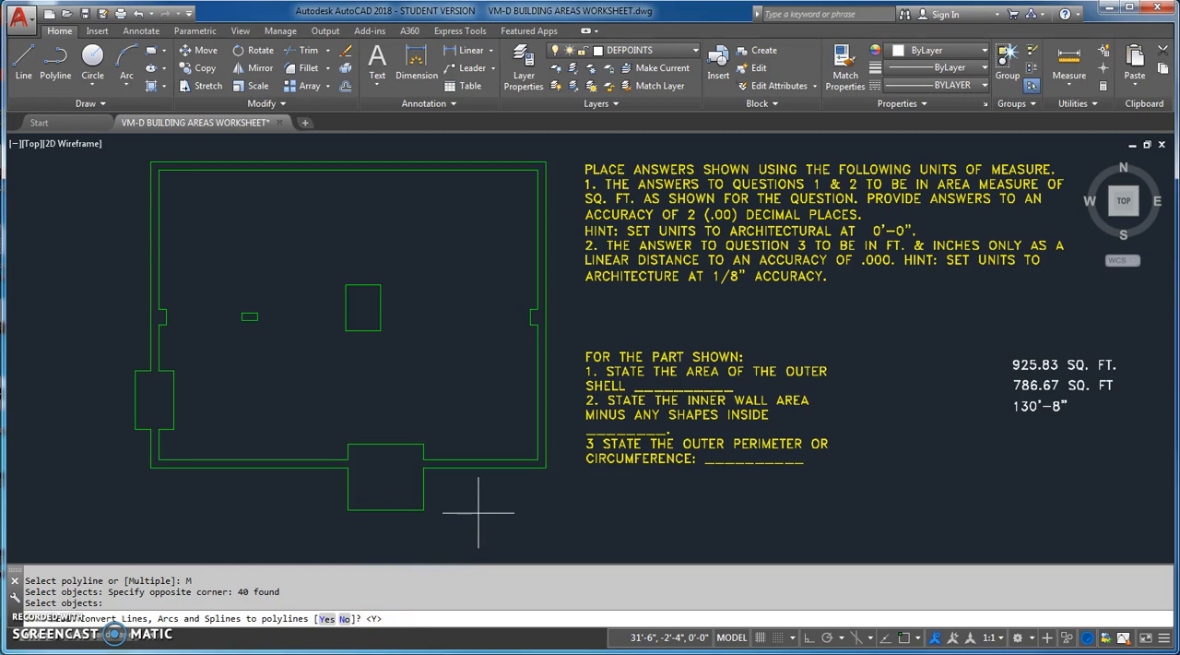
key("Return")
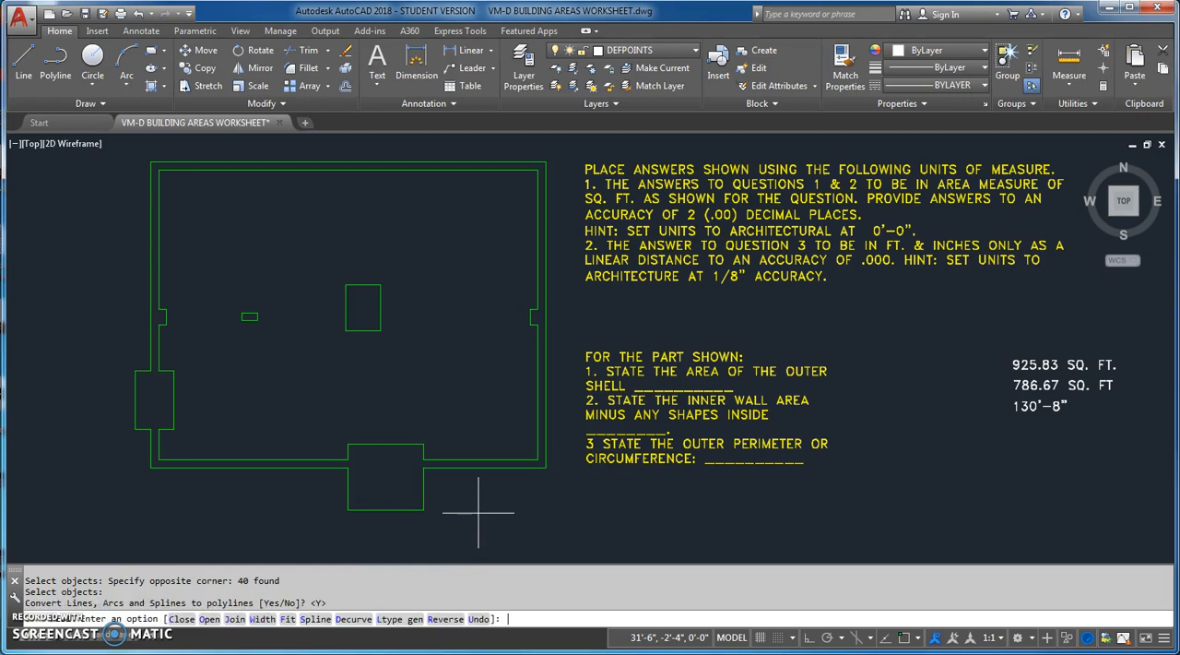
left_click(235, 619)
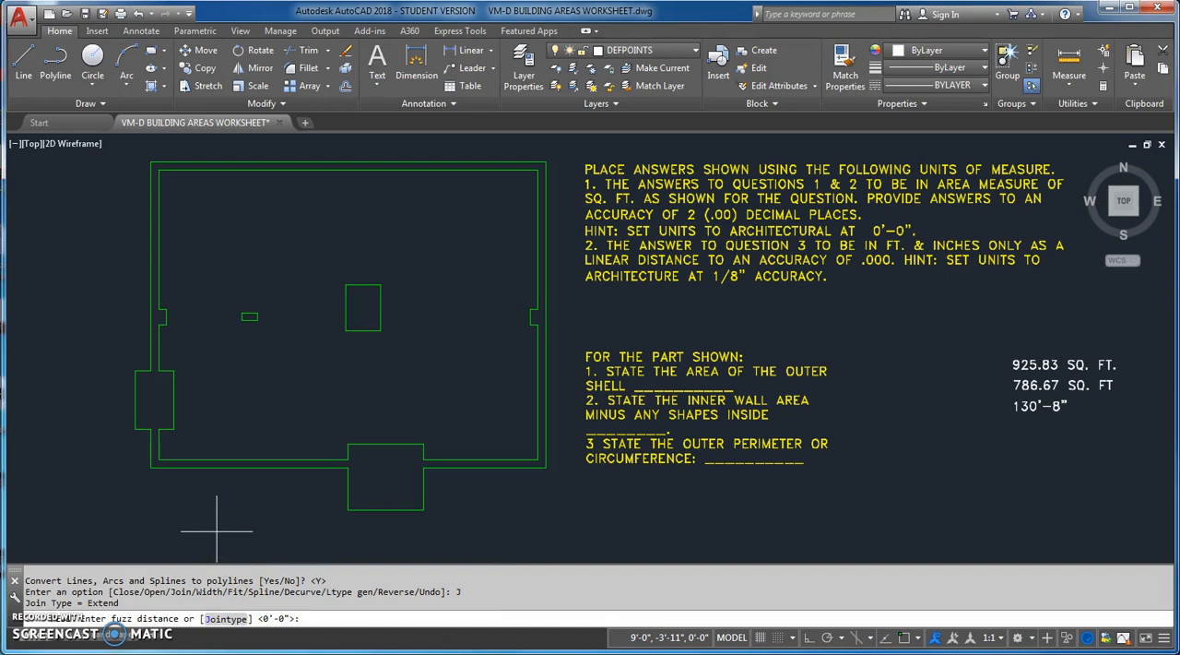
key("Return")
key("Return")
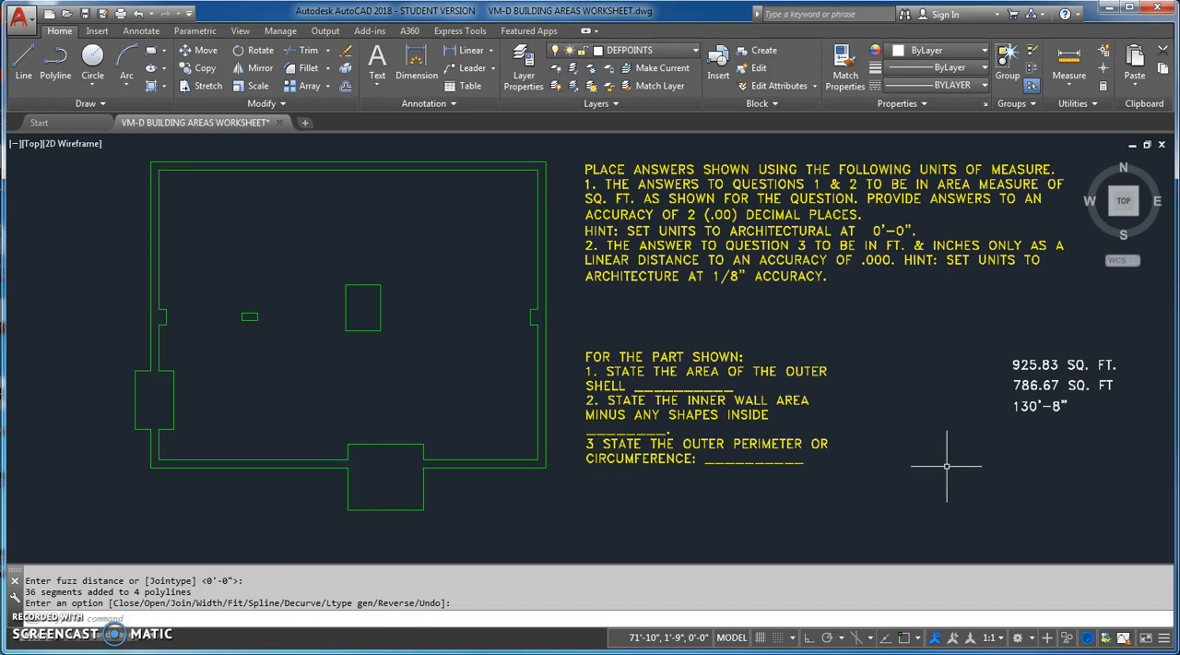
Recheck the length type and precision in the drawing units settings
type("units")
key("Return")
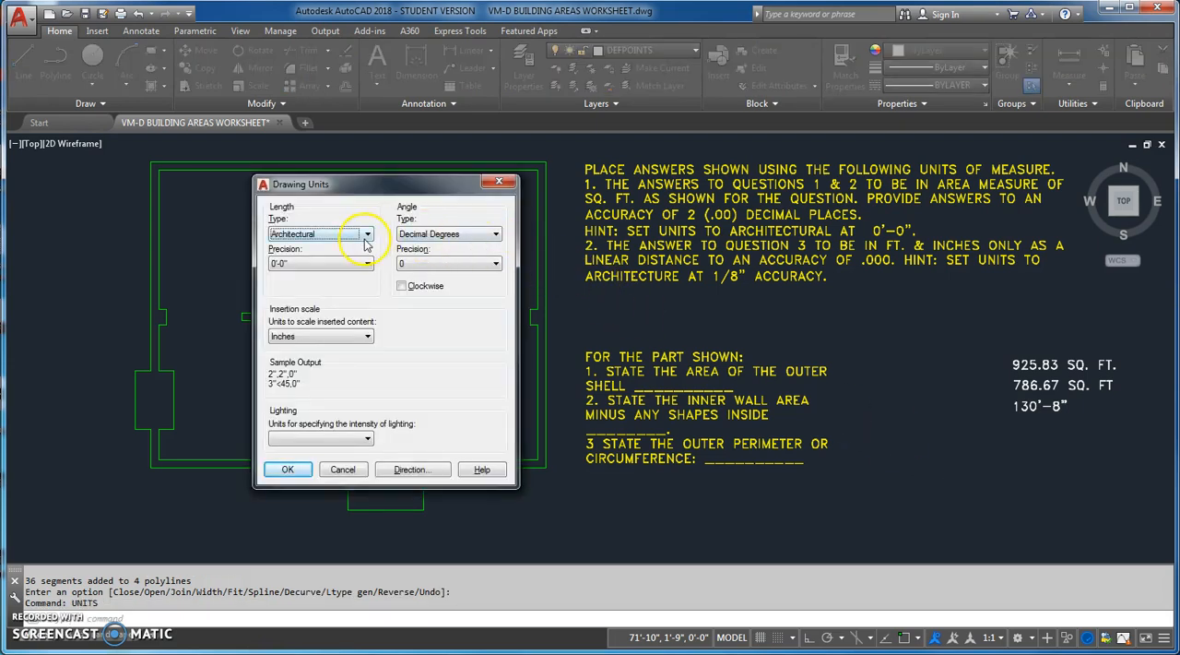
left_click(343, 263)
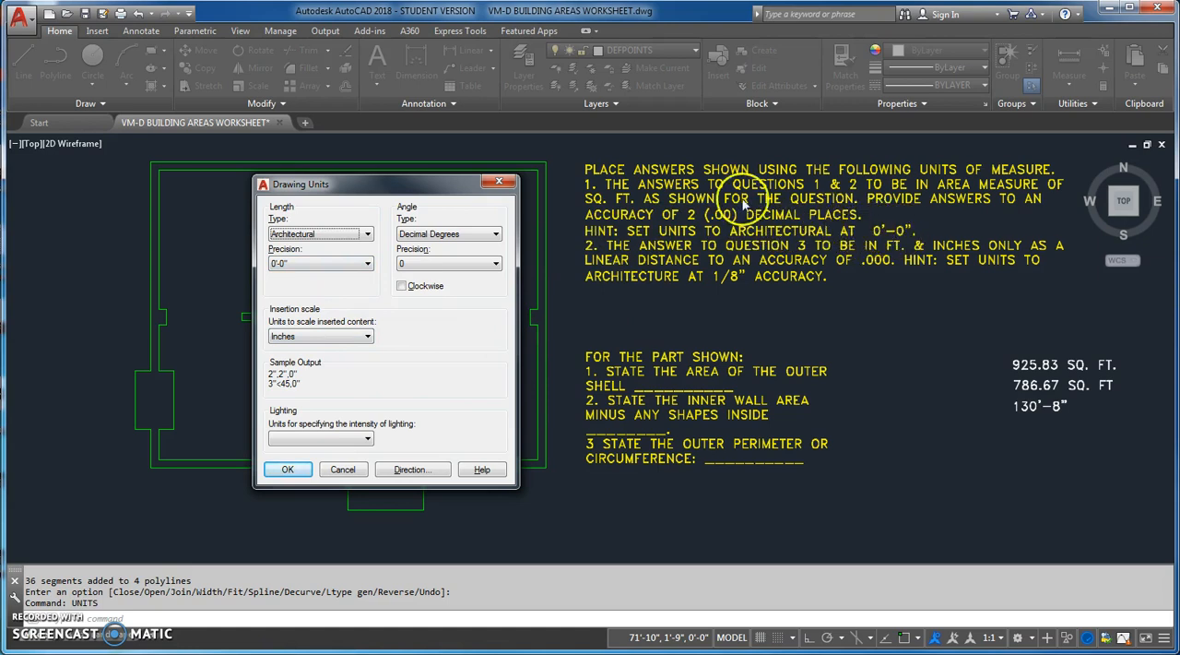
left_click(286, 469)
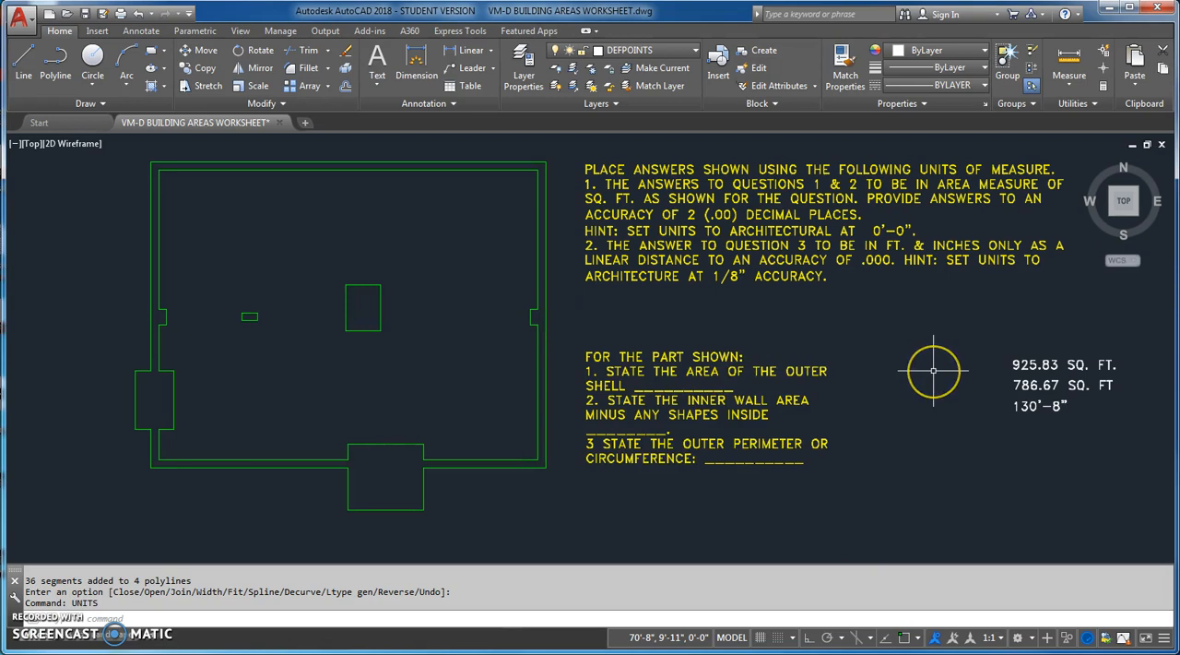
left_click(933, 403)
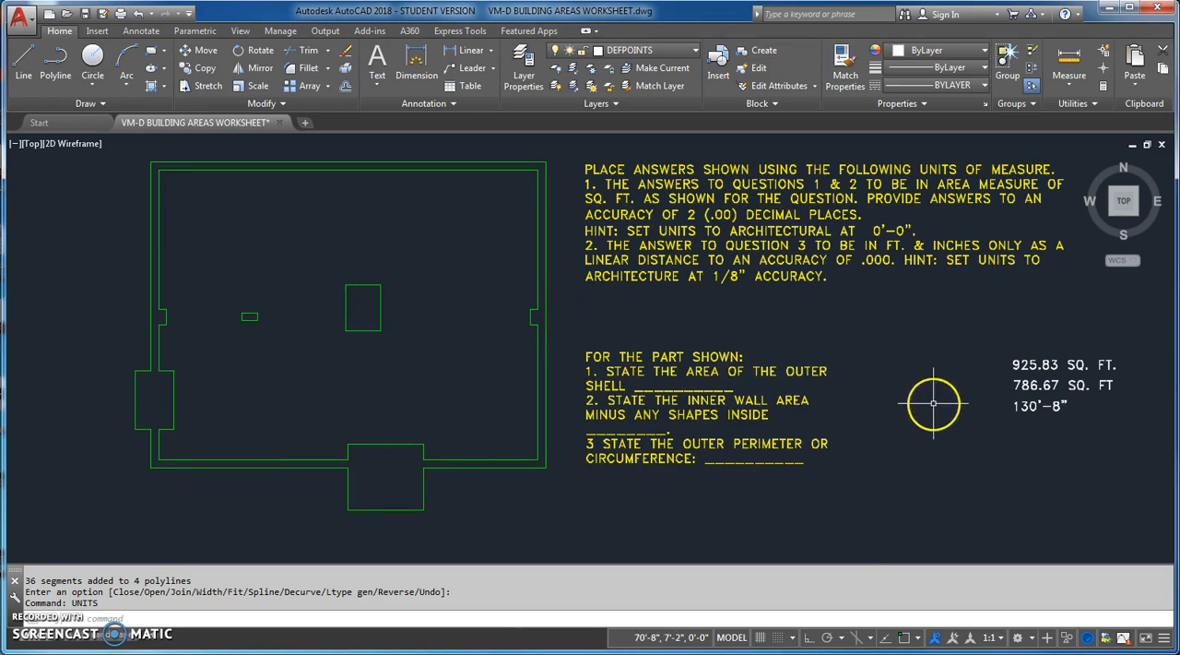
Measure the area and perimeter of the building's outer shell polyline with the AREA command's Object option
type("area")
key("Return")
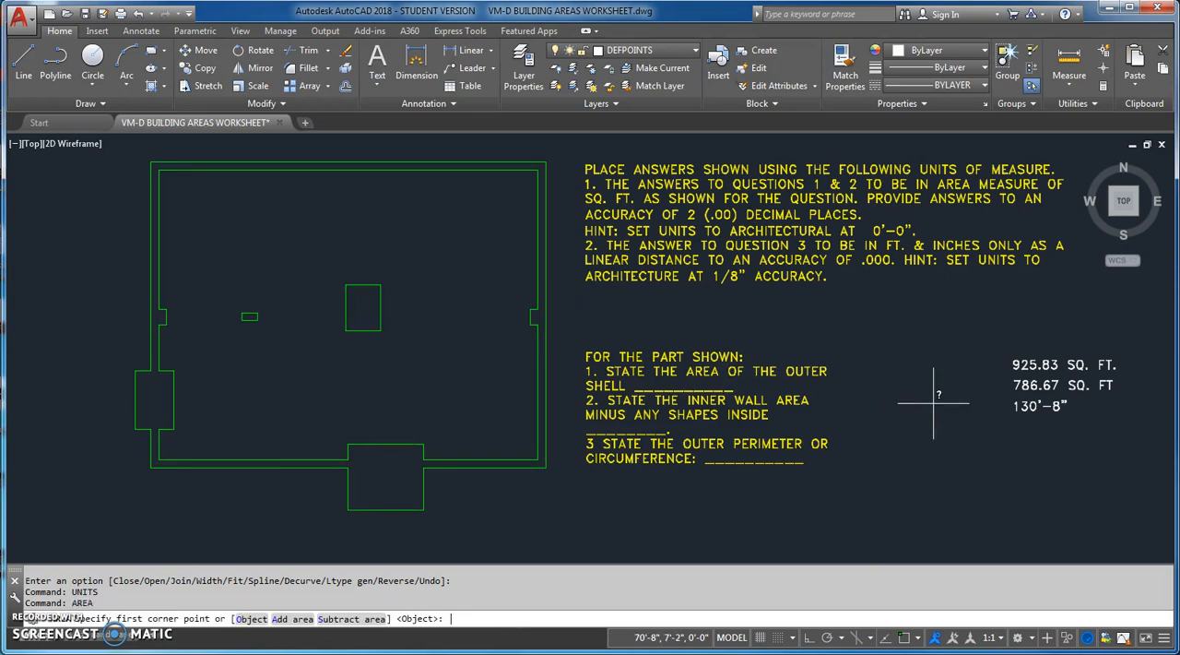
left_click(251, 619)
left_click(250, 466)
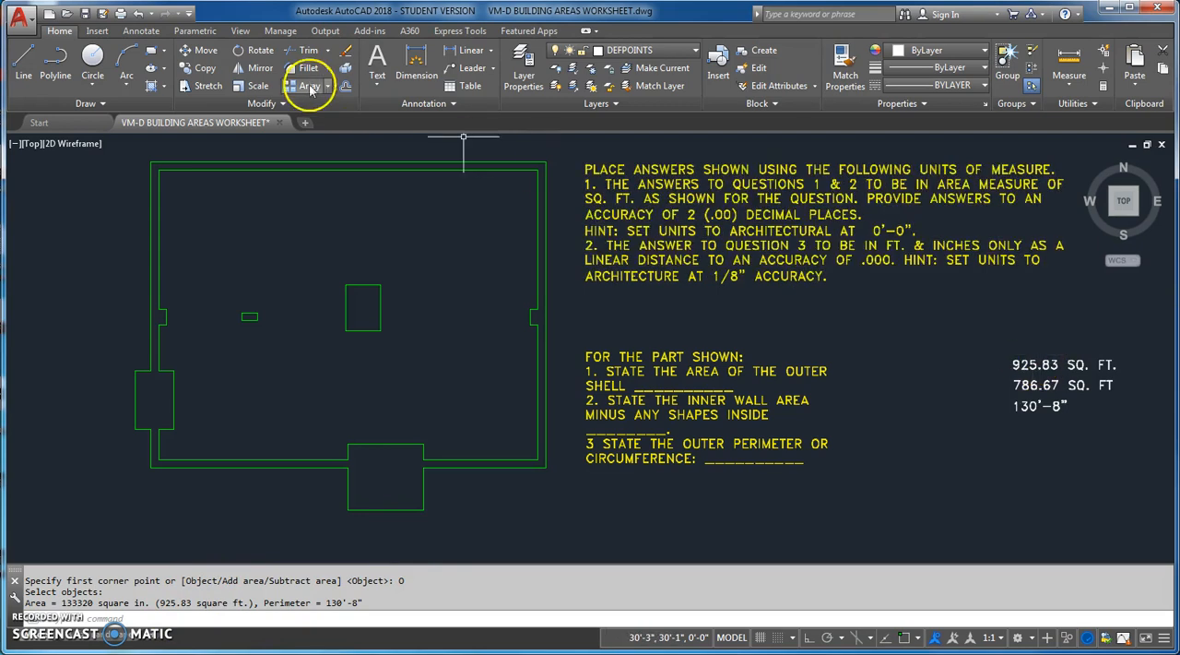
Move the "925.83 SQ. FT." text onto the answer blank of question 1
left_click(199, 50)
left_click(1033, 363)
key("Return")
left_click(1111, 459)
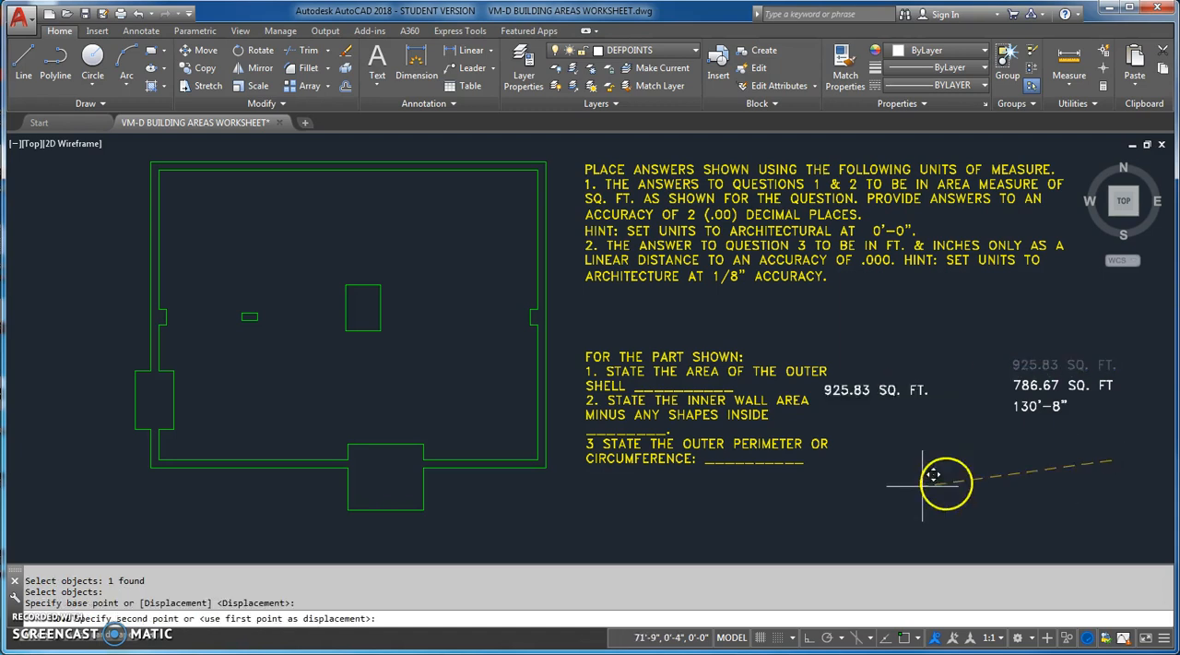
left_click(733, 479)
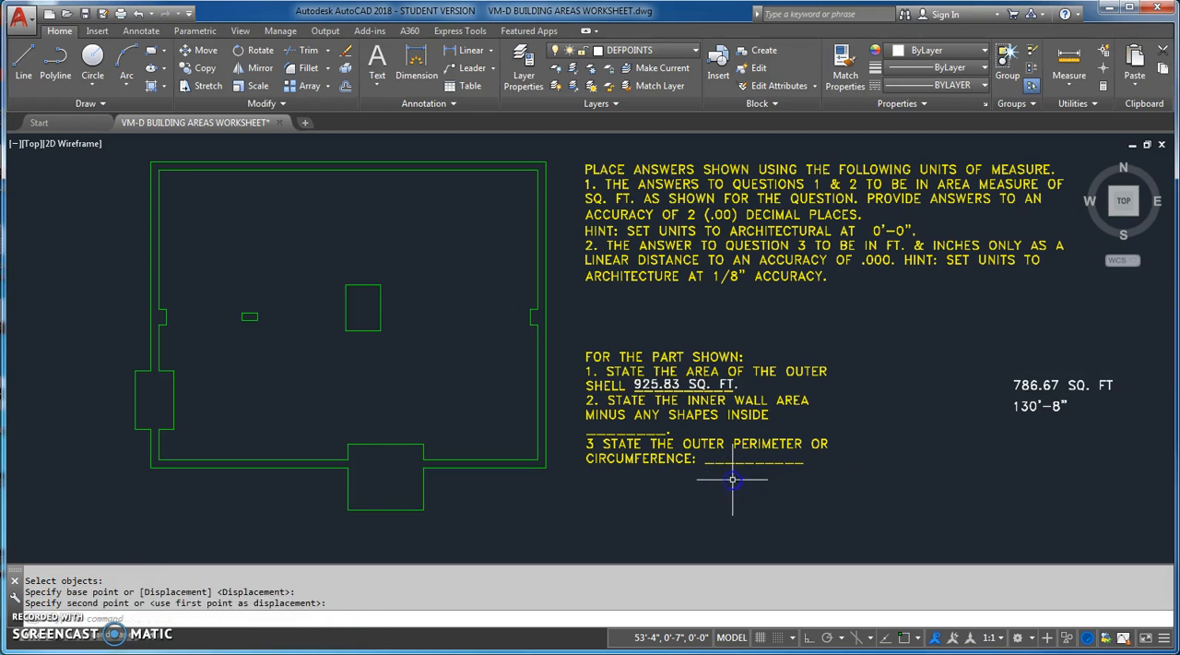
key("Escape")
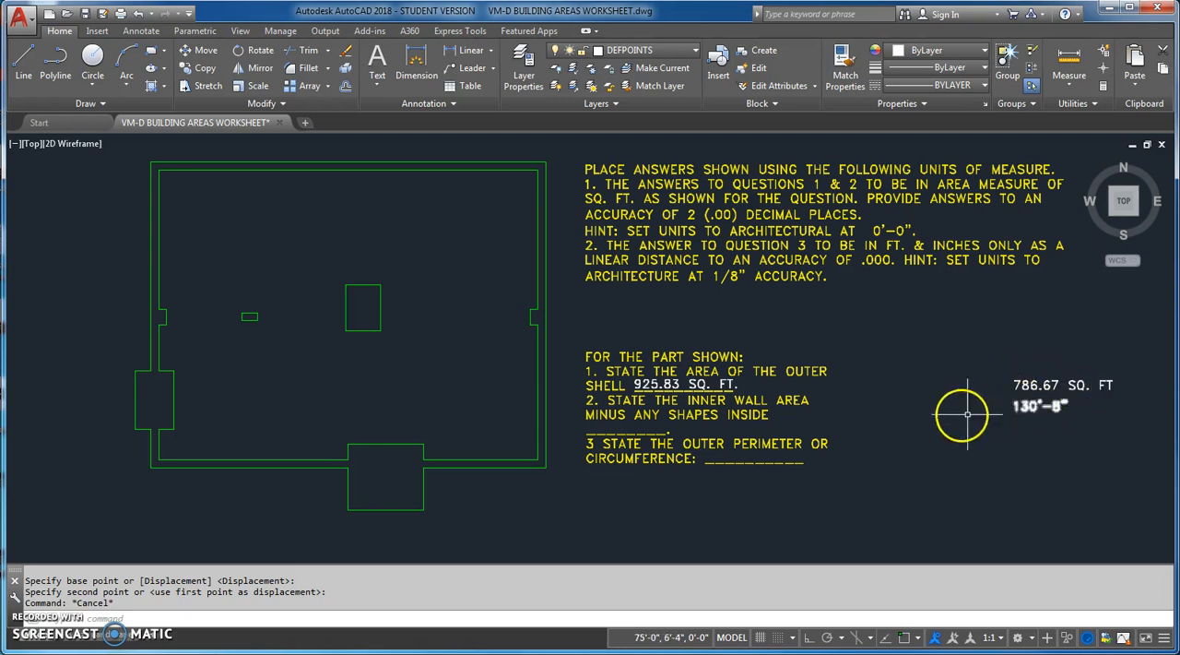
left_click(676, 414)
double_click(676, 415)
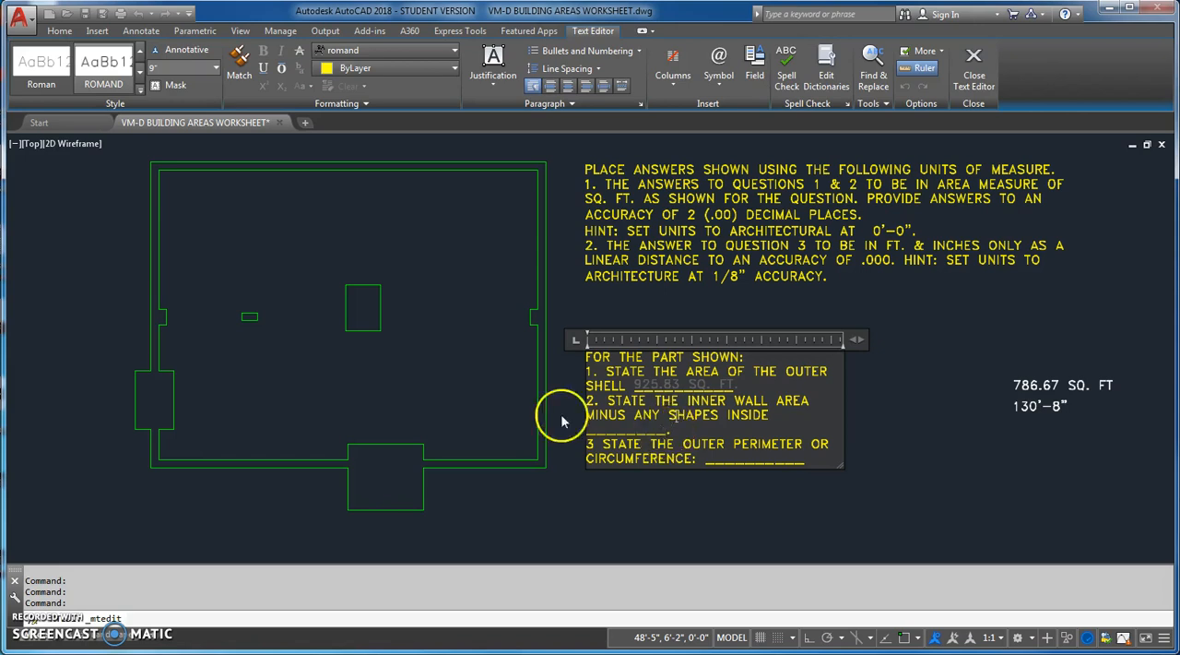
left_click(948, 422)
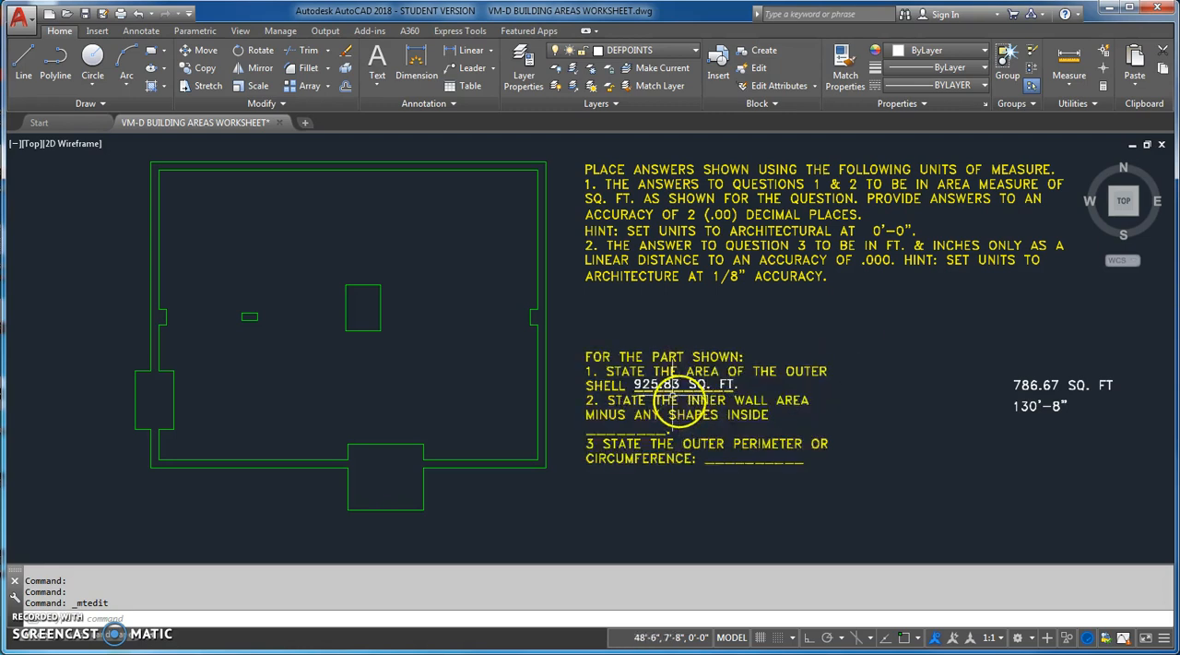
left_click(660, 383)
left_click(942, 389)
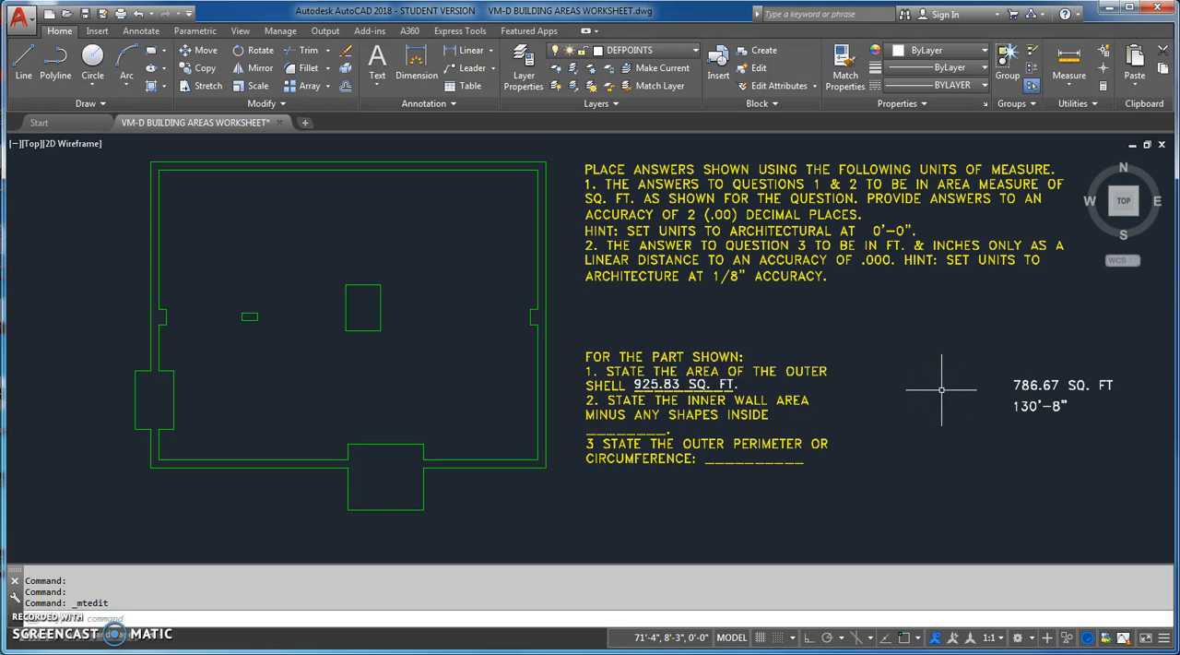
Start a running area calculation and add the inner wall polyline as an object
type("area")
key("Return")
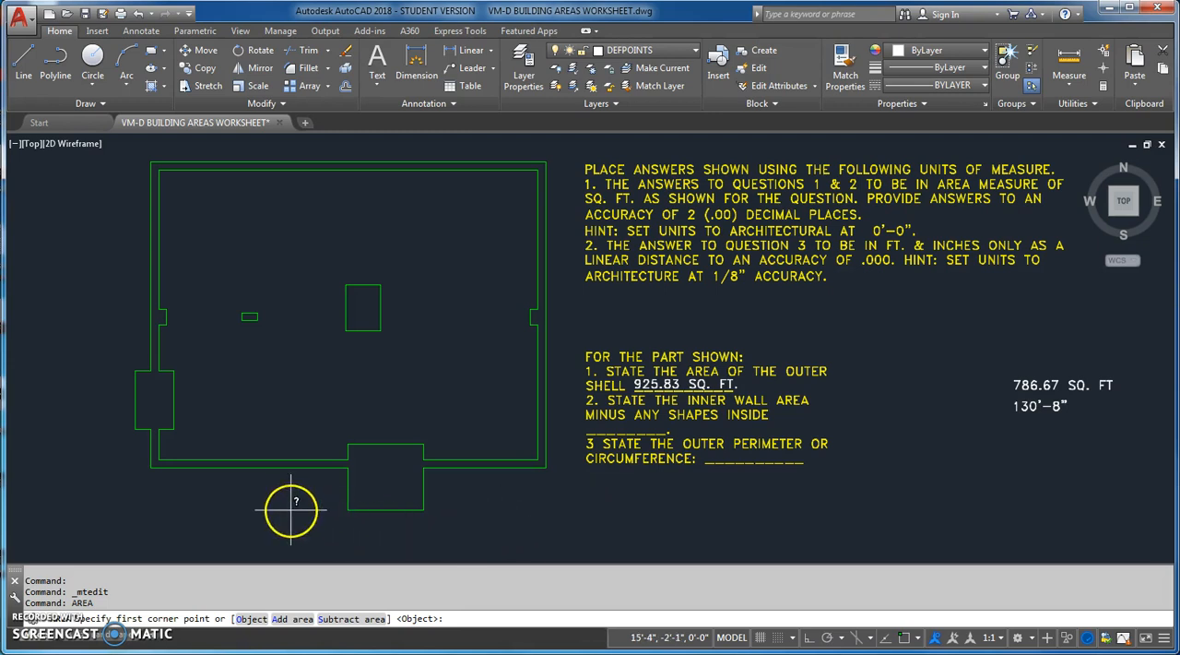
left_click(280, 618)
left_click(253, 618)
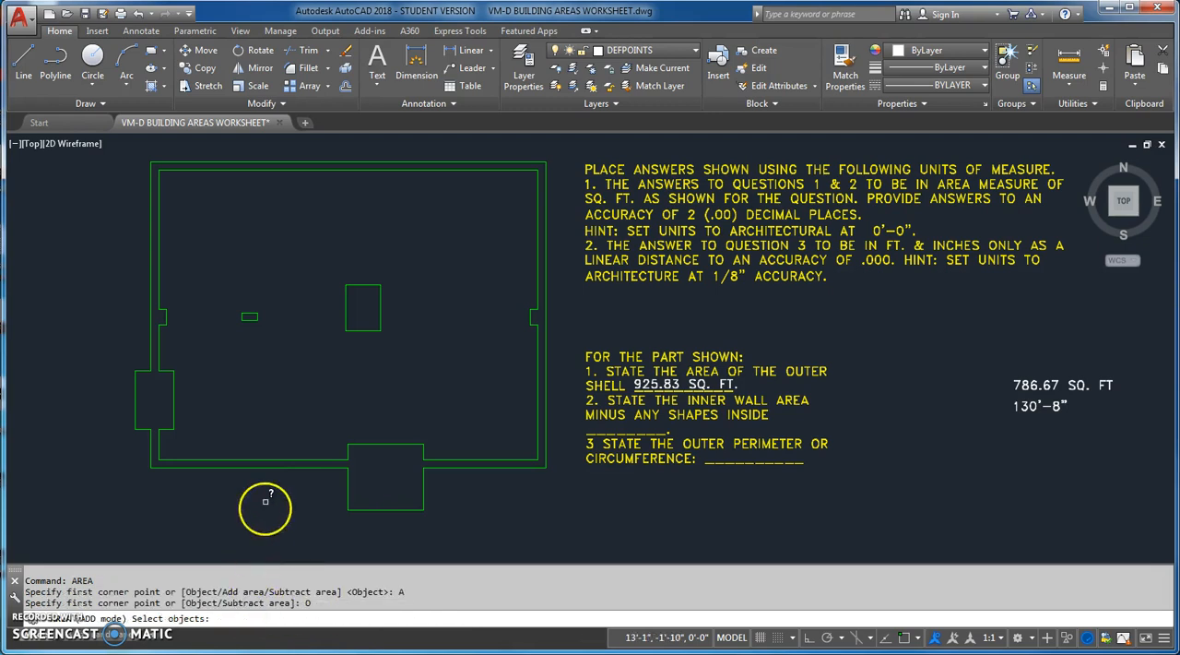
left_click(268, 458)
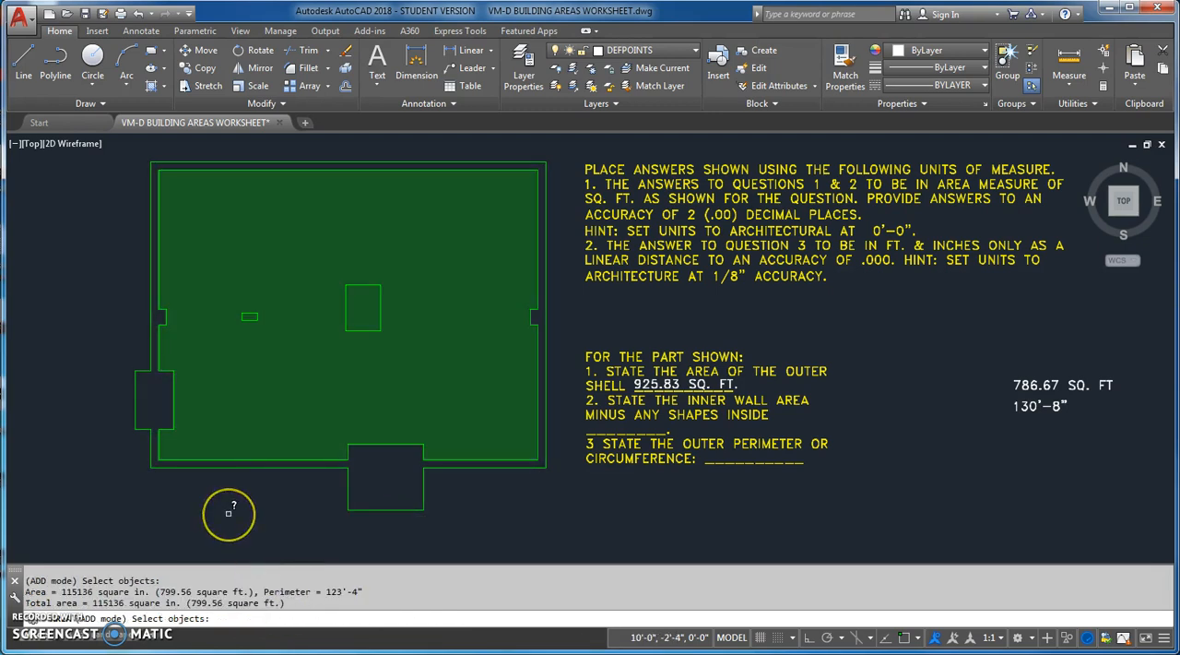
key("Return")
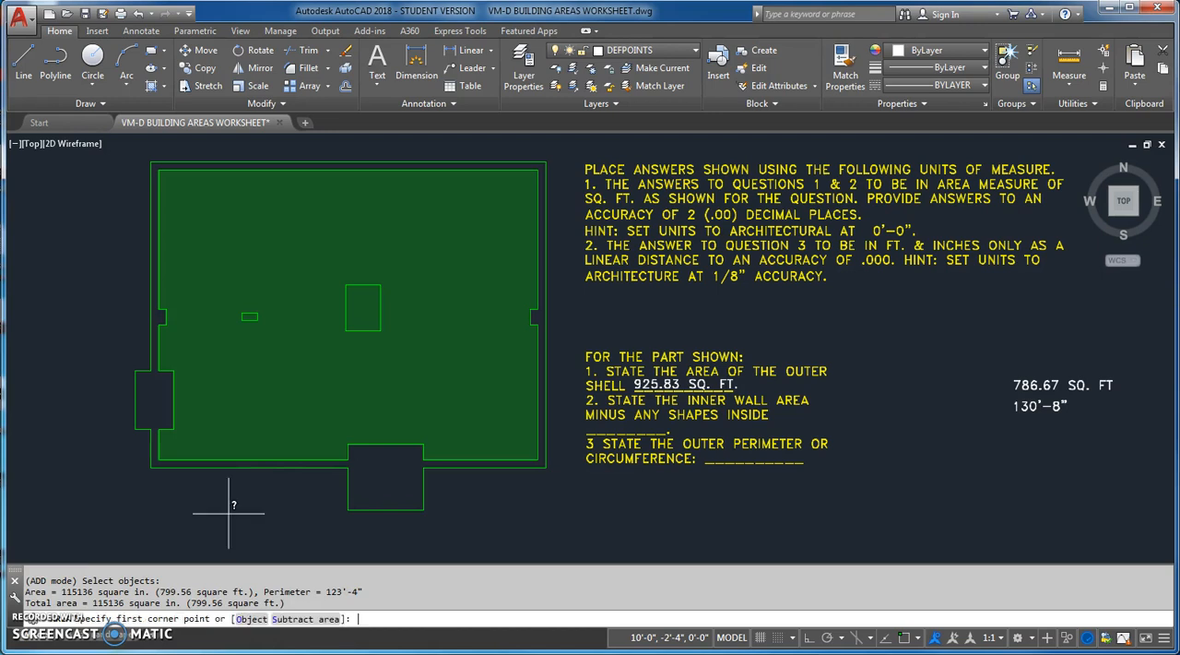
Subtract the small and large rectangles inside the inner wall from the running area total, and end the area calculation
left_click(299, 619)
left_click(251, 619)
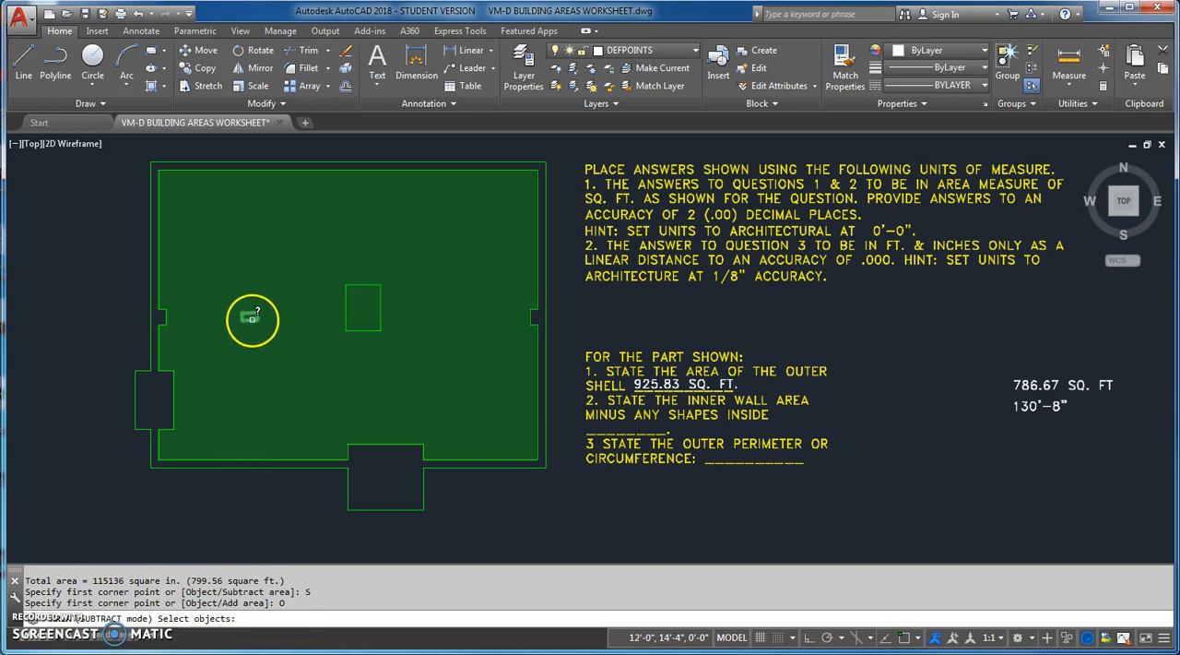
left_click(251, 317)
left_click(352, 324)
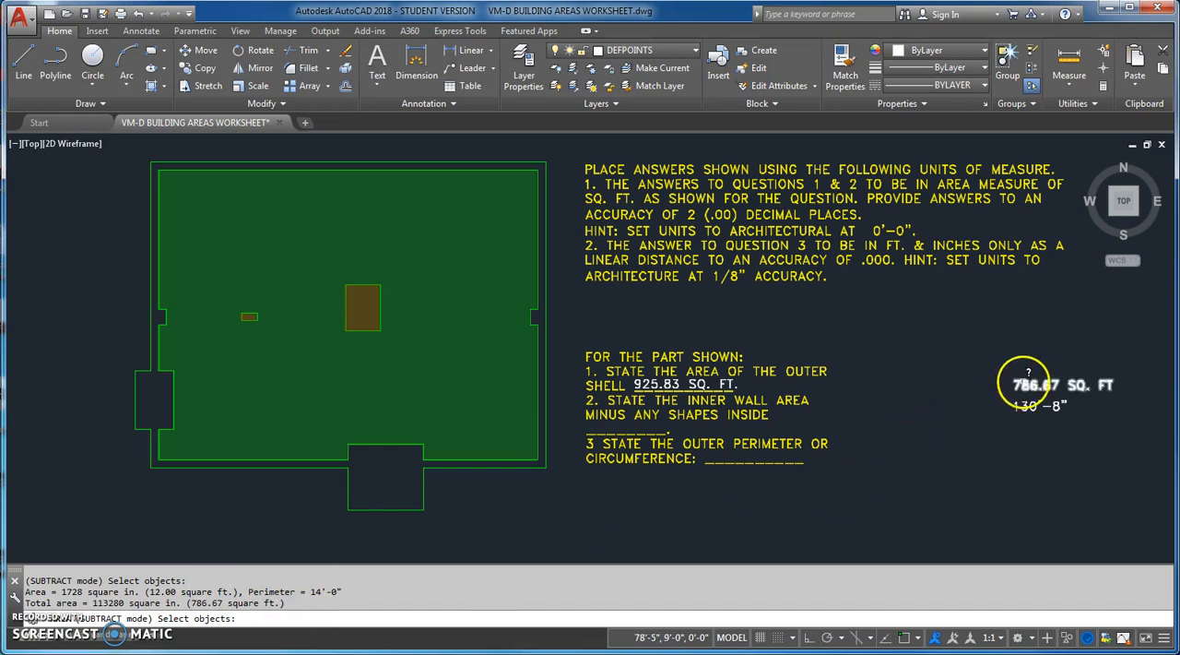
key("Return")
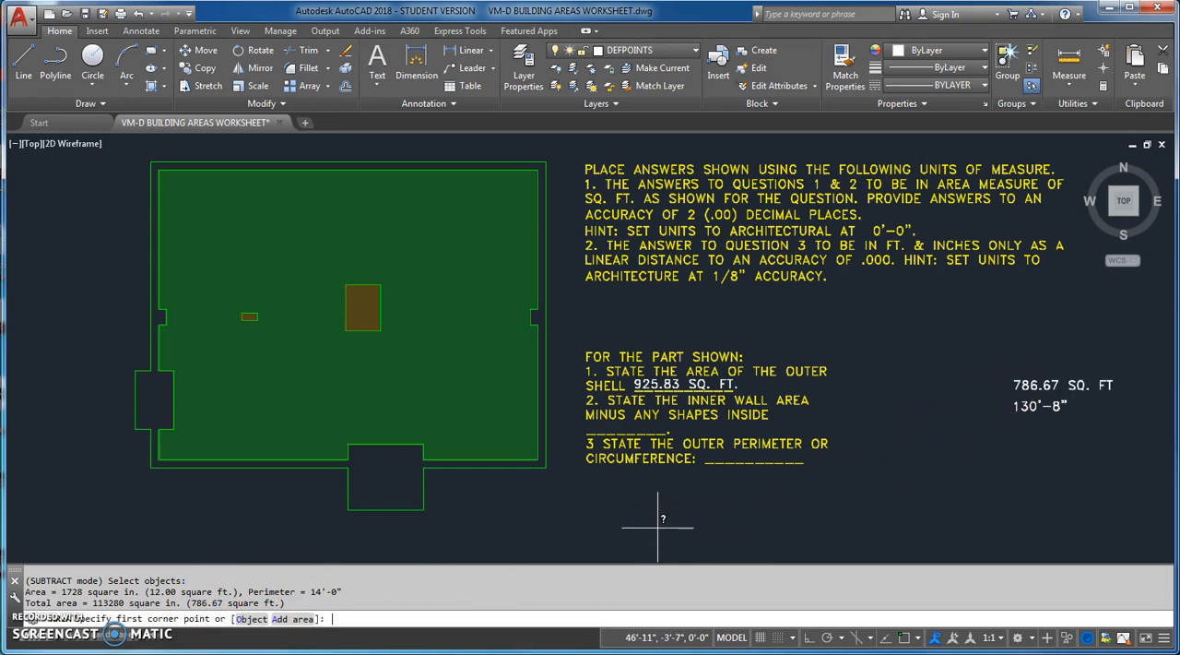
key("Escape")
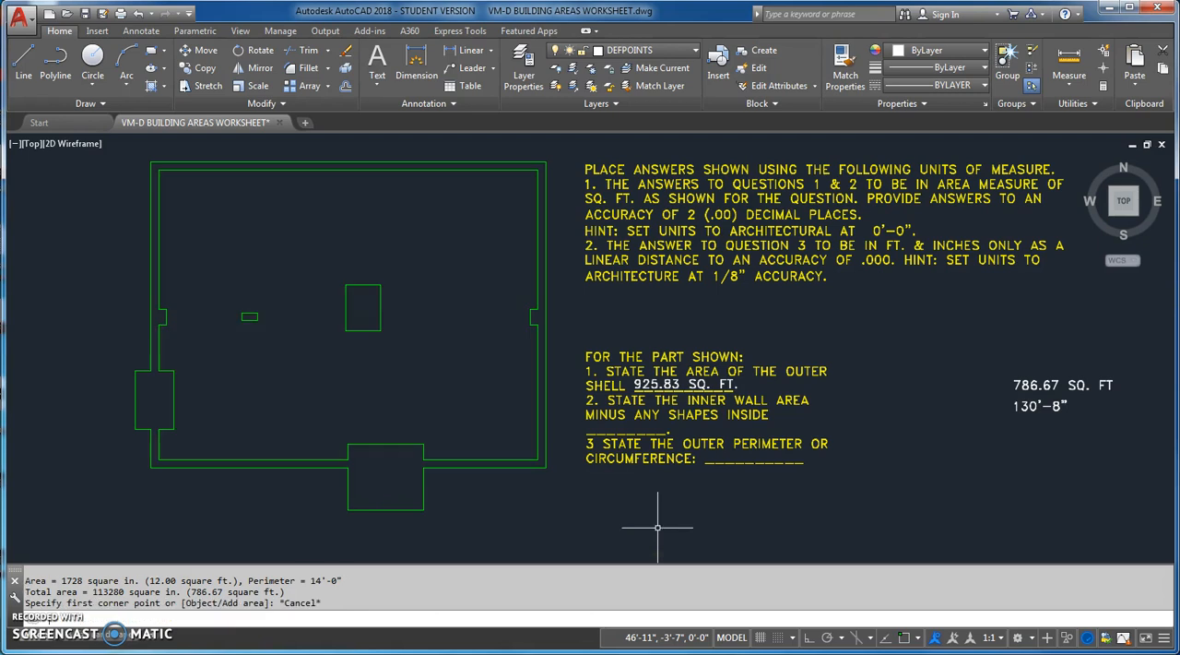
Move the "786.67 SQ. FT" text onto the answer blank of question 2
left_click(198, 50)
left_click(1034, 384)
key("Return")
left_click(1088, 457)
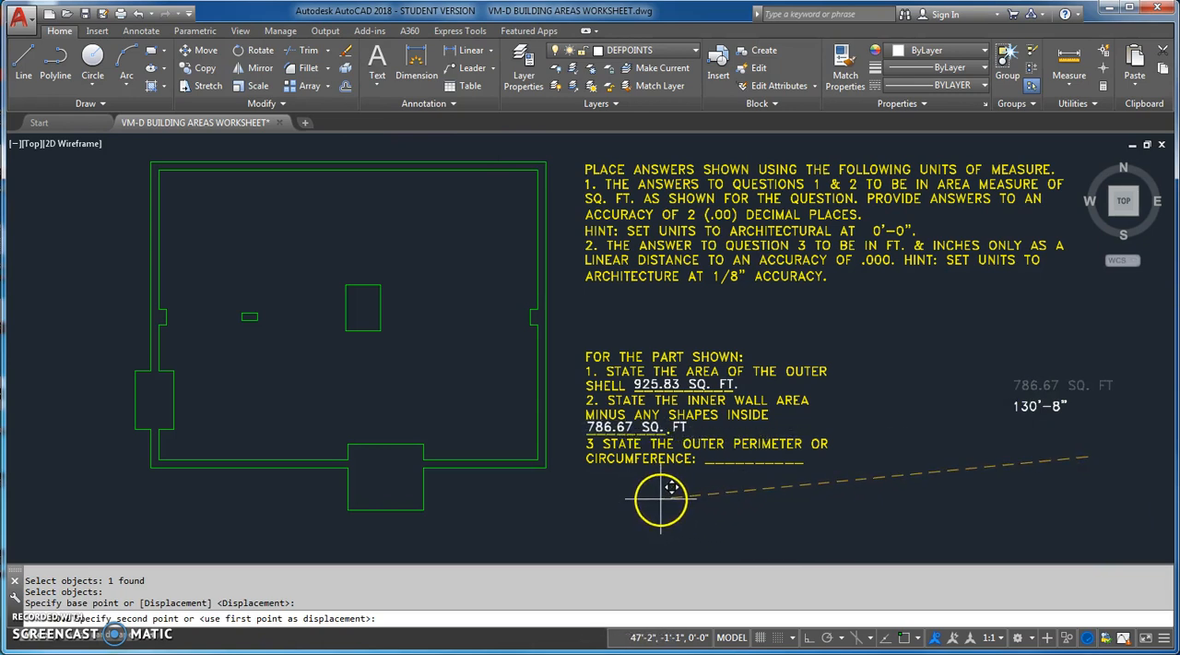
left_click(660, 499)
left_click(904, 469)
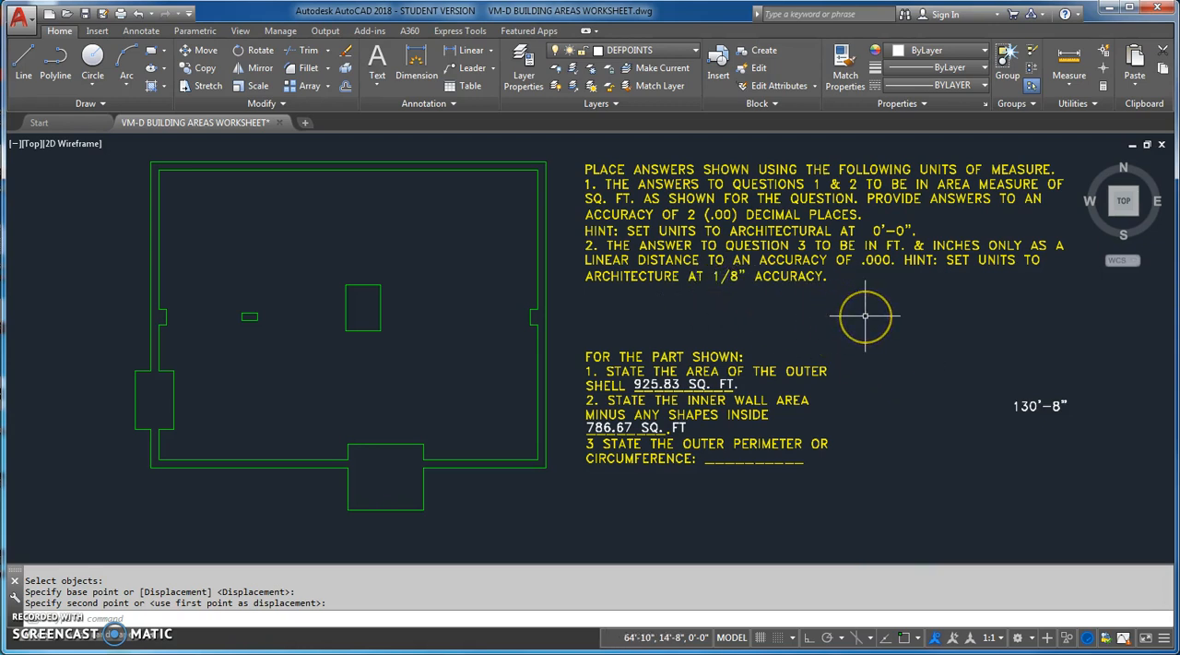
type("uni")
key("Return")
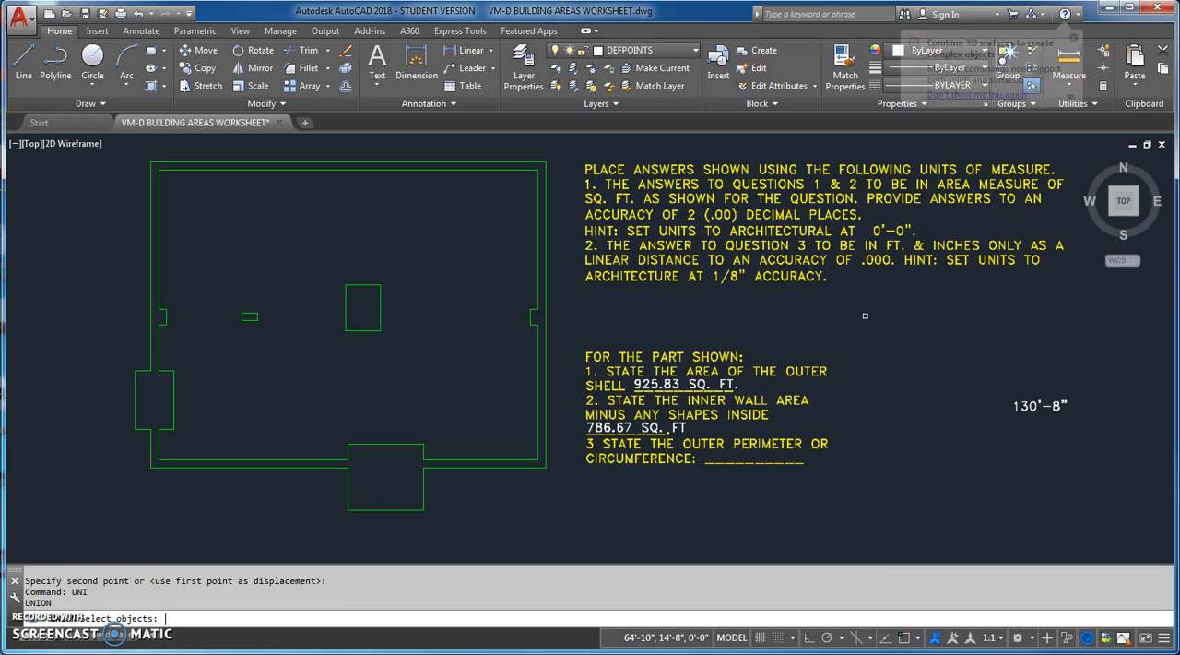
key("Escape")
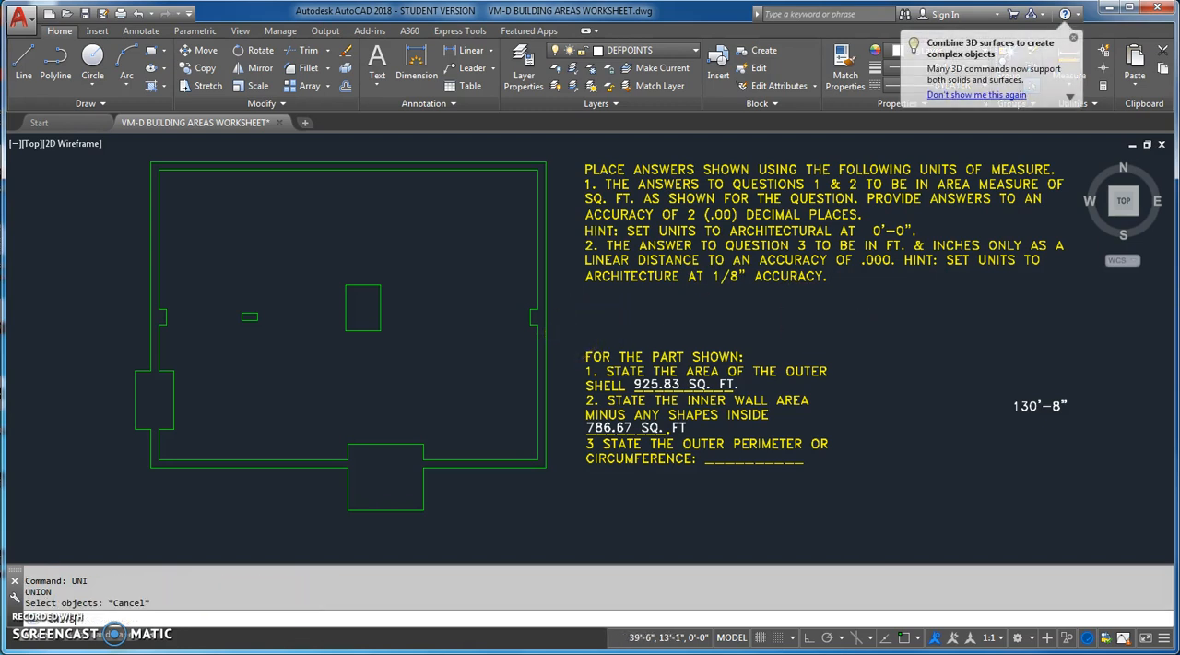
Set the drawing units' architectural length precision to 0'-0 1/8"
key("Return")
left_click(366, 264)
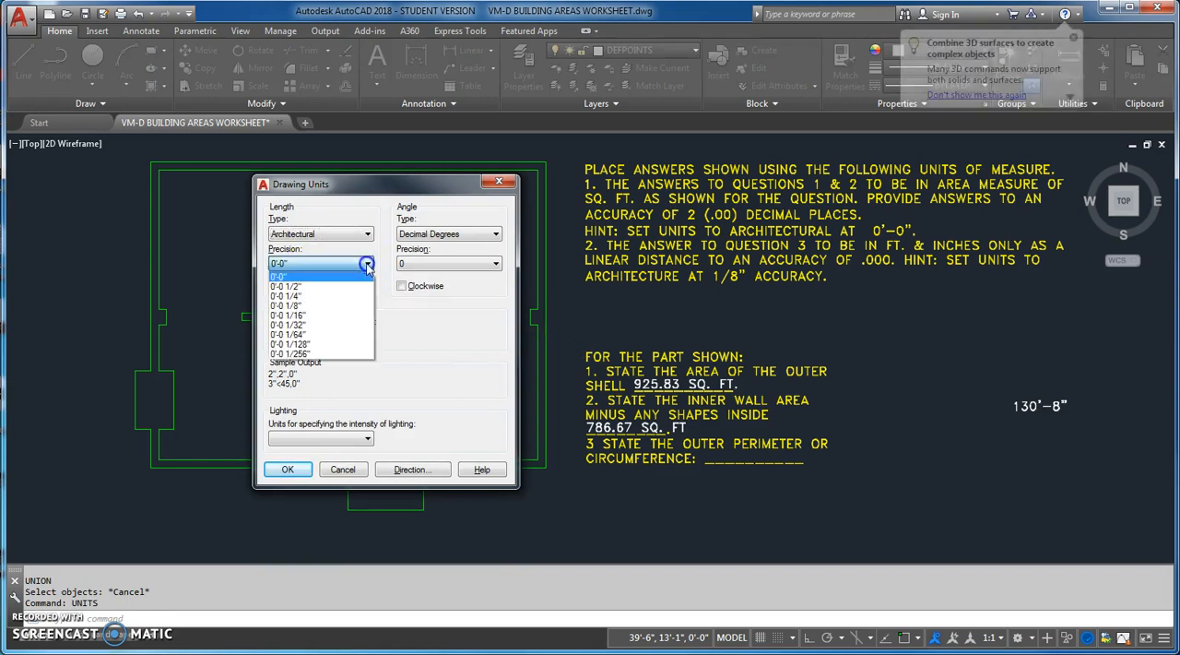
left_click(311, 310)
left_click(291, 469)
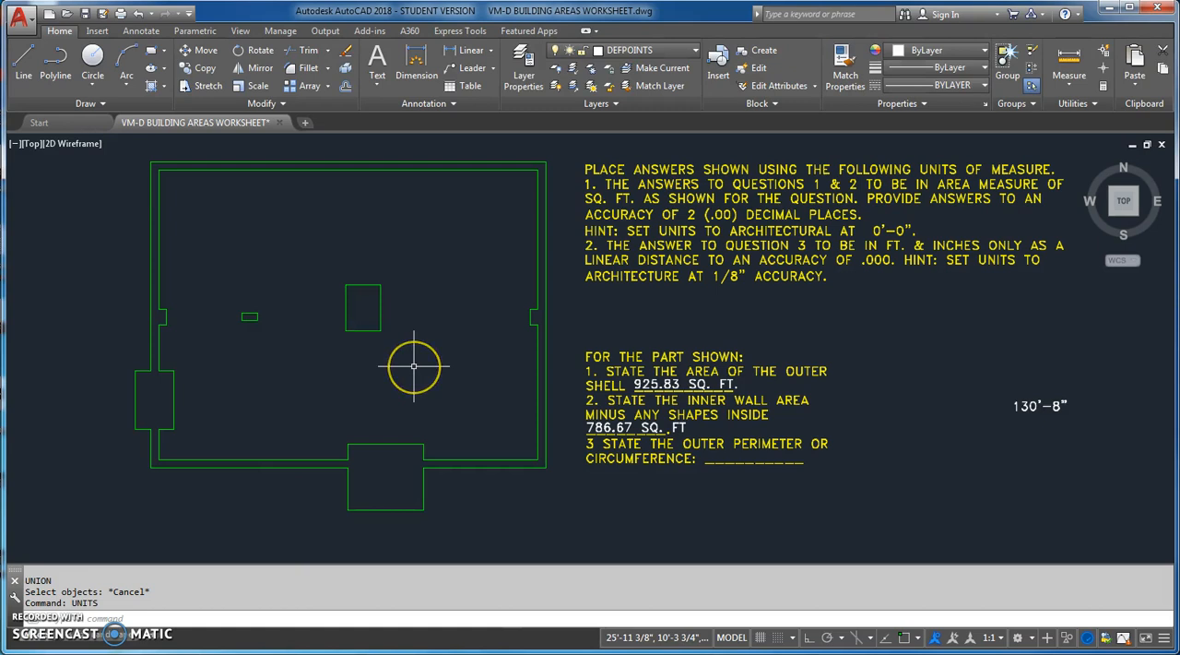
Measure the outer shell polyline's perimeter with the AREA command's Object option
type("area")
key("Return")
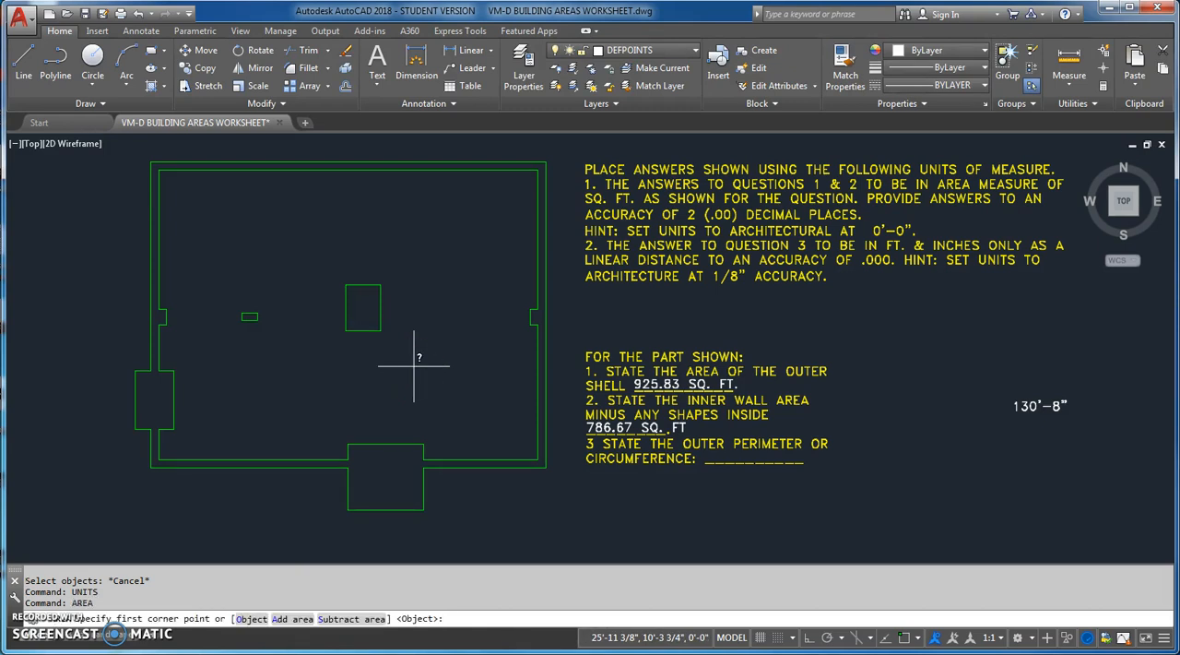
left_click(244, 620)
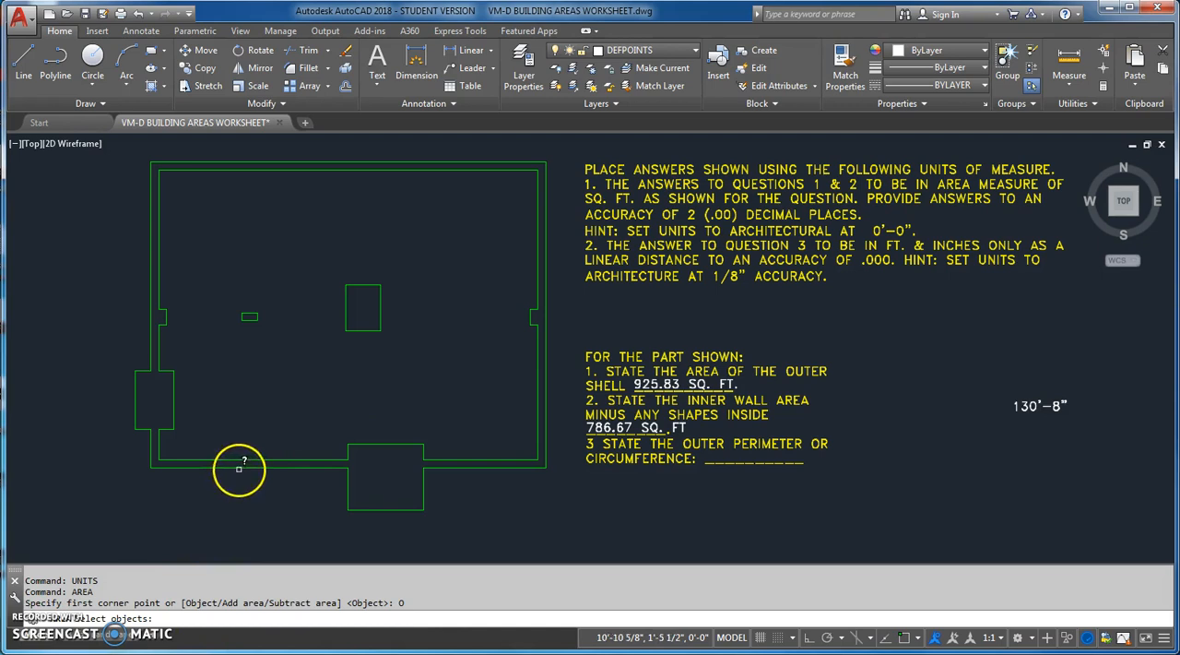
left_click(238, 468)
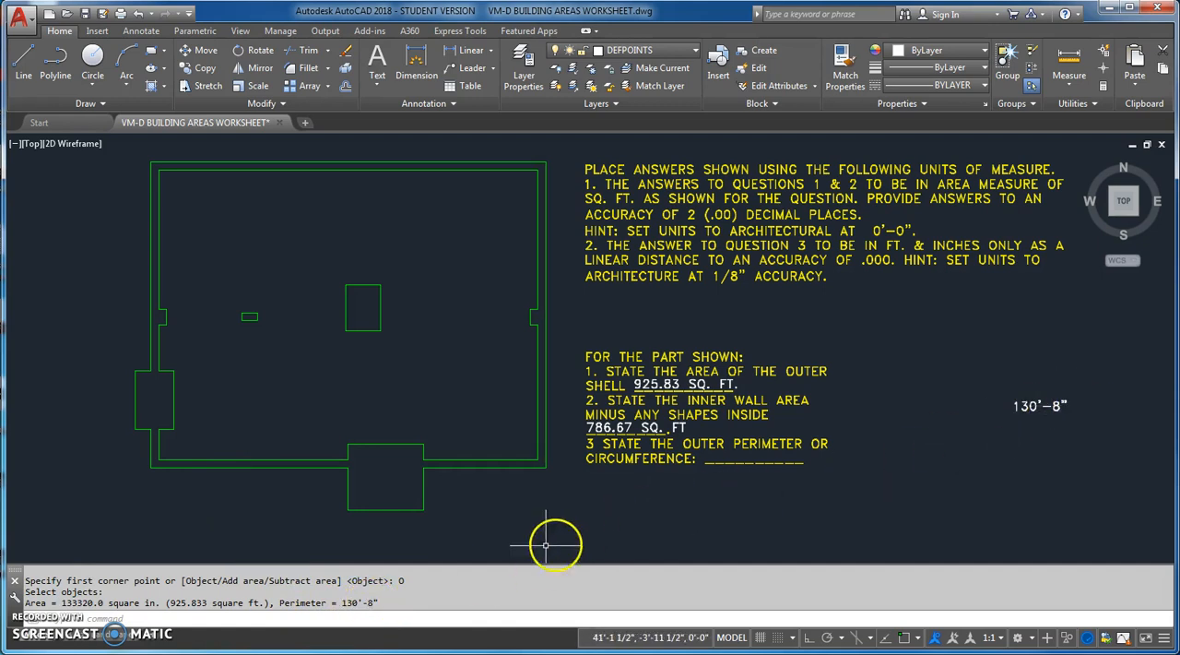
Copy the "130'-8"" text onto the answer blank of question 3 and delete the original text
left_click(205, 68)
left_click(1035, 405)
key("Return")
left_click(1072, 445)
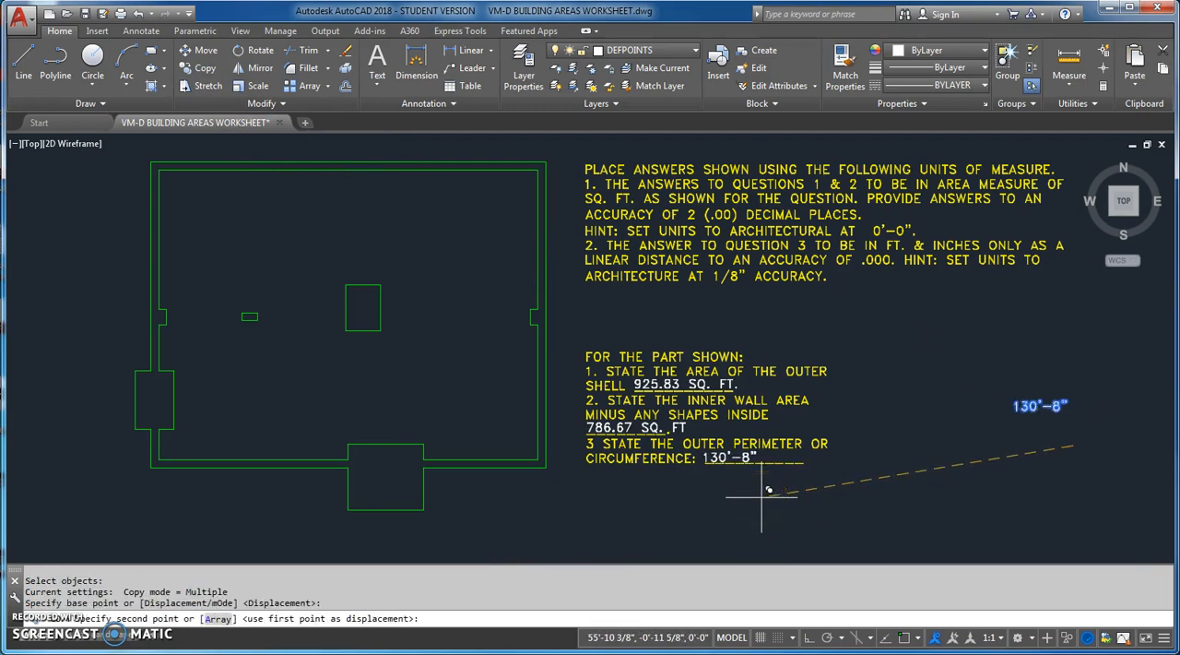
left_click(762, 492)
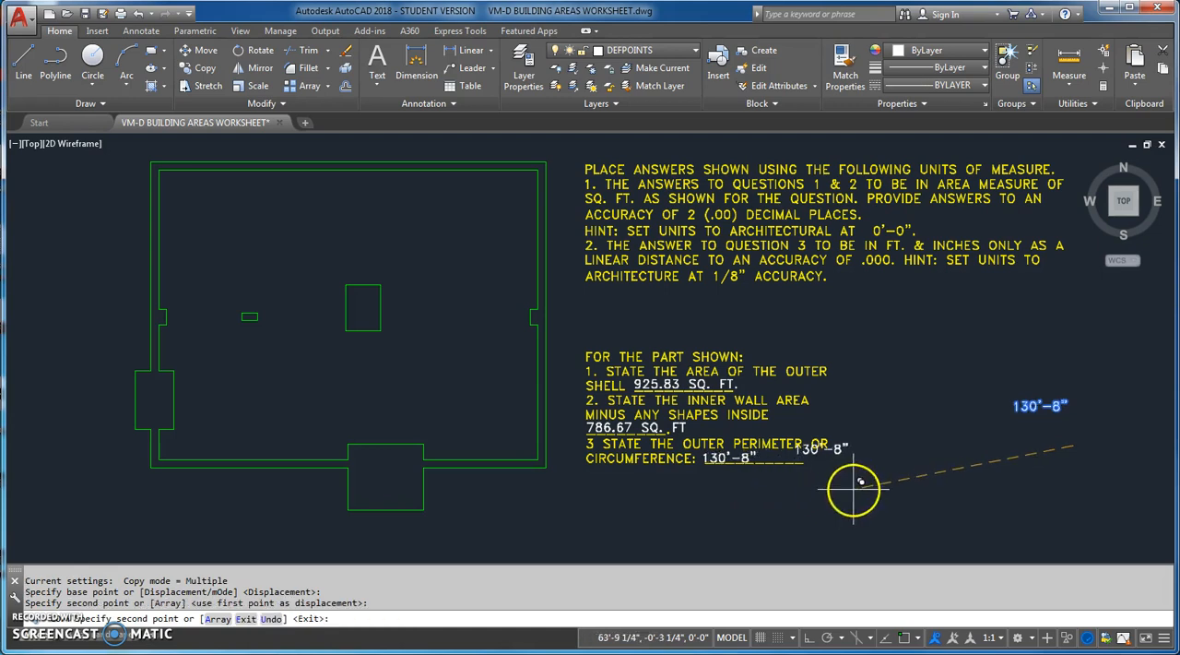
key("Escape")
left_click(1040, 407)
key("Delete")
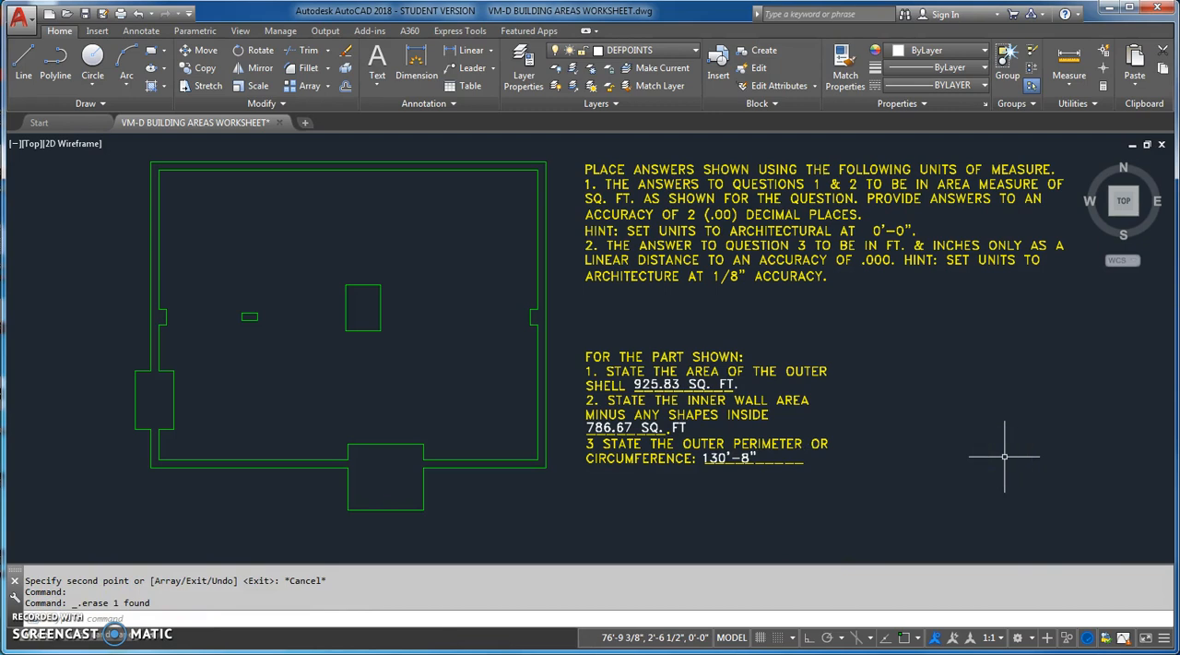